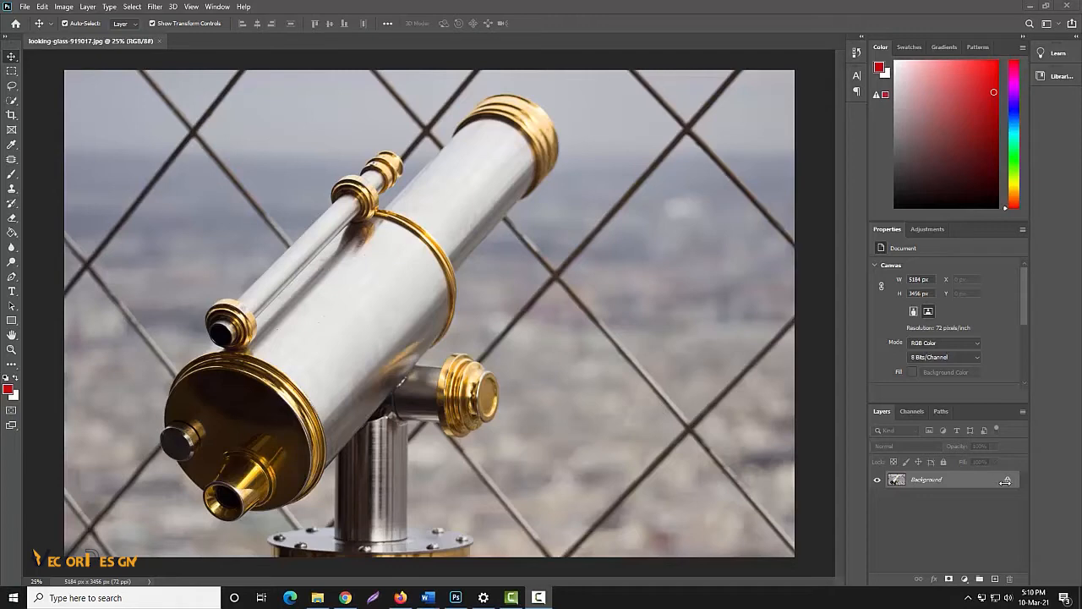
# Unlock the Background layer and duplicate it as "Layer 0 copy" in the same document.
pyautogui.click(1007, 482)
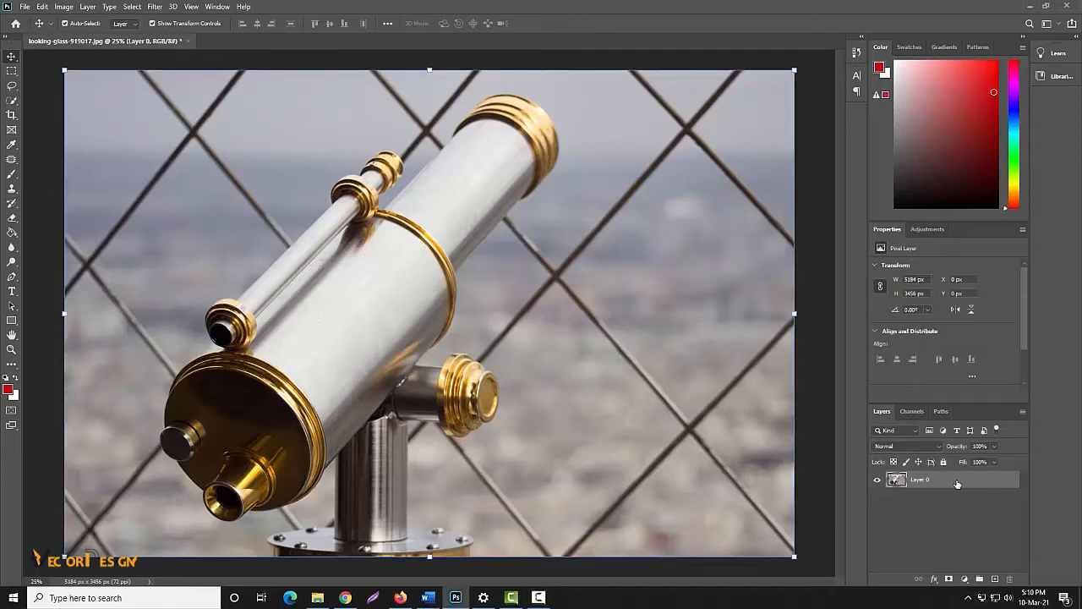
pyautogui.rightClick(957, 483)
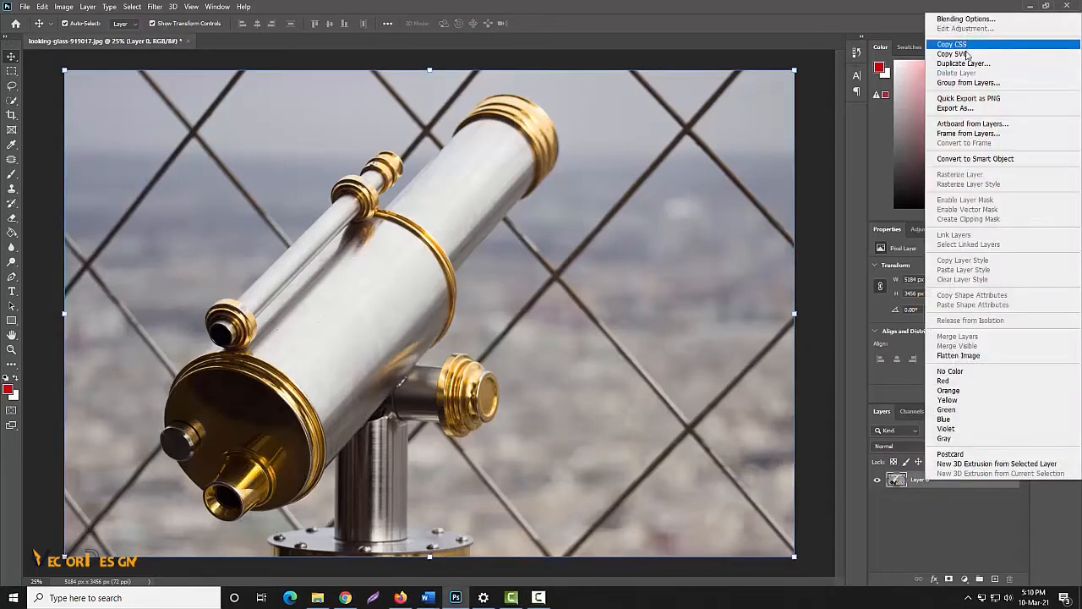
pyautogui.click(963, 63)
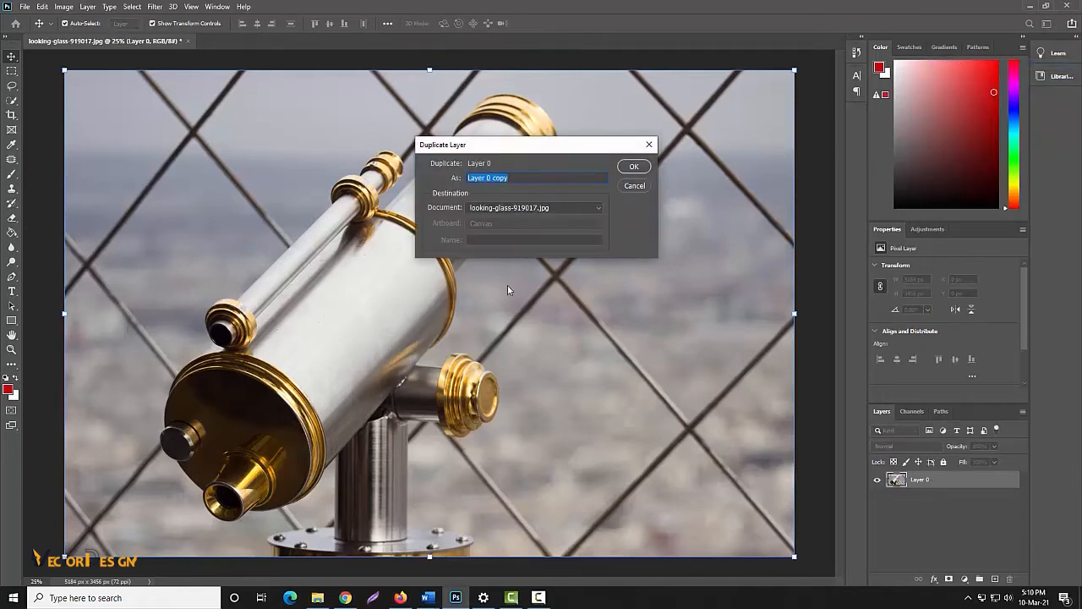
pyautogui.click(636, 168)
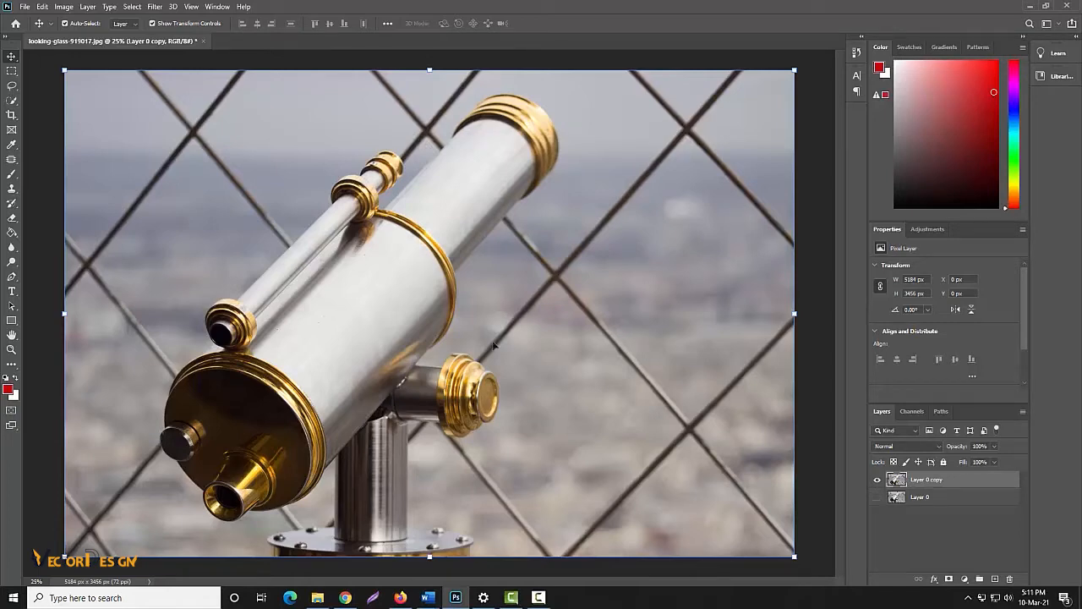
# Start a Pen tool path at the base's lower-right corner and trace around the right end of the mounting plate.
pyautogui.hotkey('ctrl', '+')
pyautogui.hotkey('ctrl', '+')
pyautogui.hotkey('ctrl', '+')
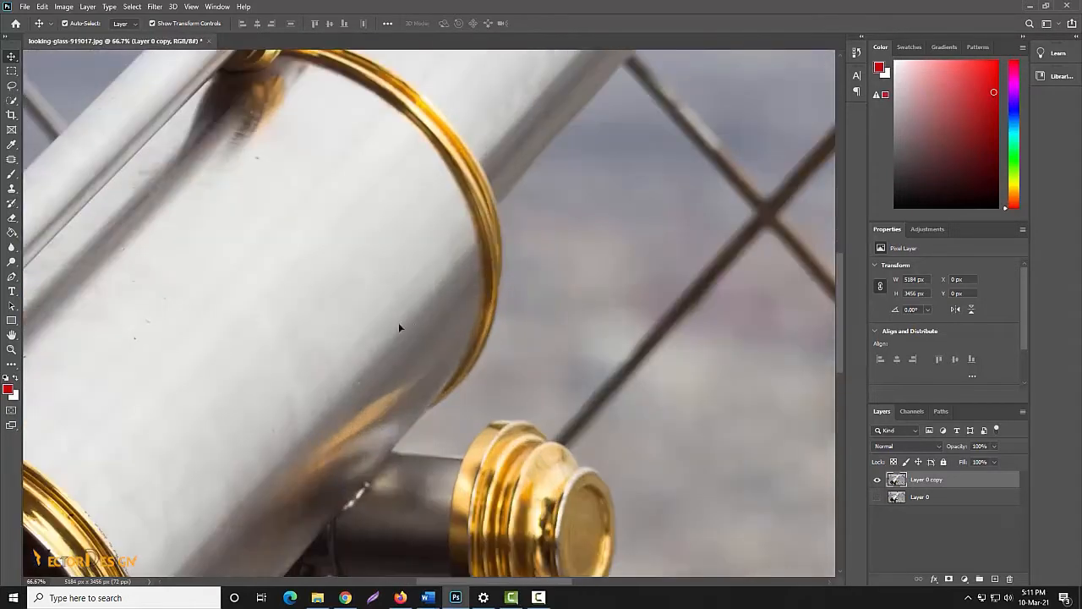
pyautogui.moveTo(374, 318); pyautogui.dragTo(565, 104)
pyautogui.moveTo(483, 380); pyautogui.dragTo(417, 203)
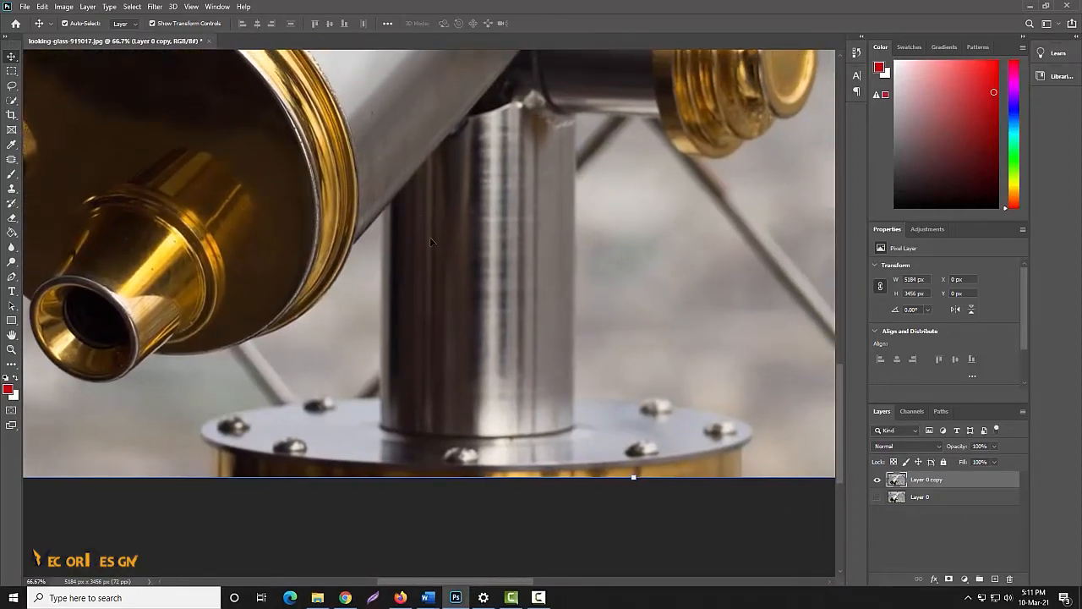
pyautogui.hotkey('ctrl', '+')
pyautogui.moveTo(583, 370); pyautogui.dragTo(370, 166)
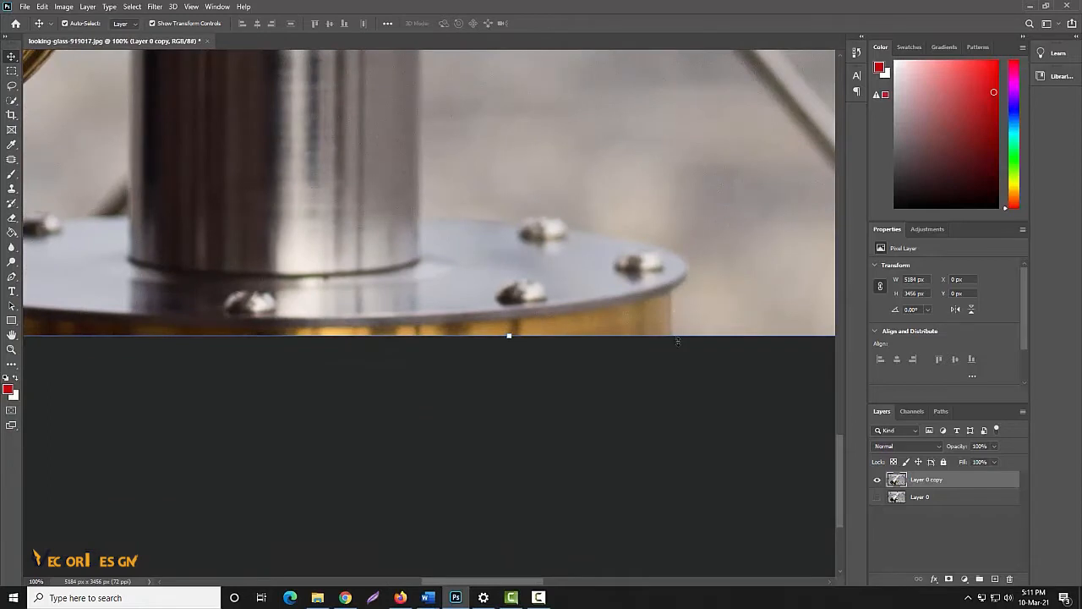
pyautogui.click(11, 276)
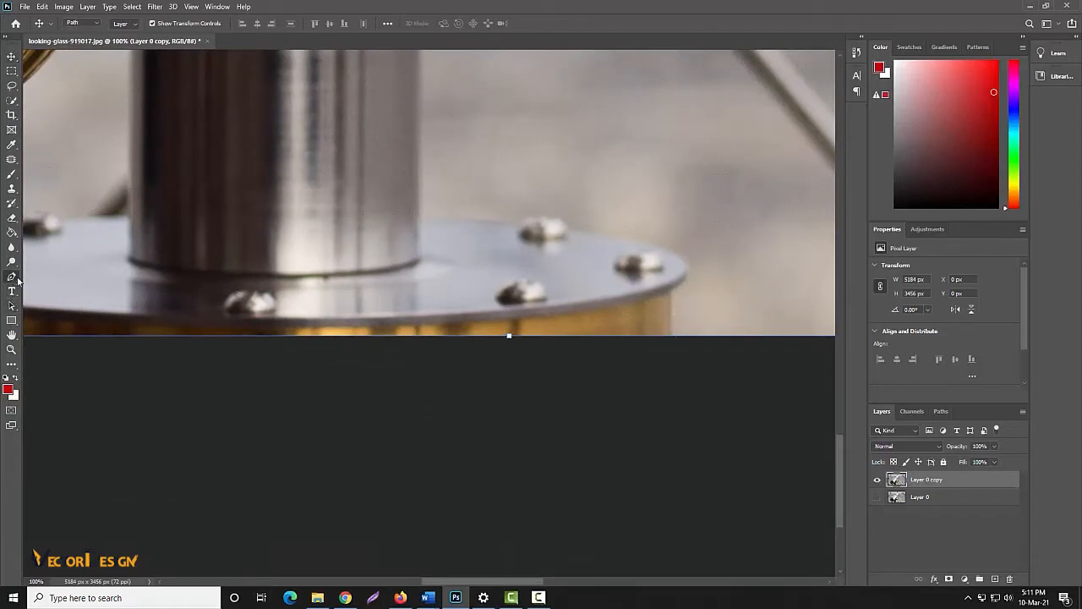
pyautogui.click(671, 339)
pyautogui.click(671, 293)
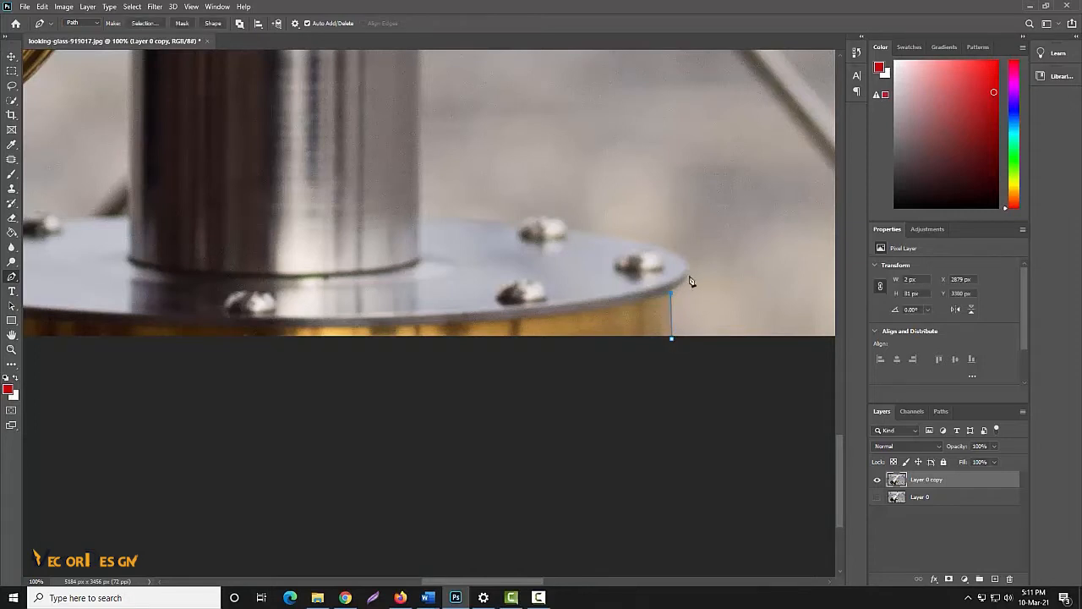
pyautogui.keyDown('alt'); pyautogui.click(684, 280); pyautogui.keyUp('alt')
pyautogui.moveTo(690, 270); pyautogui.dragTo(640, 240)
pyautogui.keyDown('alt'); pyautogui.click(667, 248); pyautogui.keyUp('alt')
# Continue the path over the rear right bolt and along the plate's back edge to the column.
pyautogui.click(573, 231)
pyautogui.moveTo(559, 217); pyautogui.dragTo(551, 215)
pyautogui.moveTo(518, 223); pyautogui.dragTo(511, 230)
pyautogui.keyDown('alt'); pyautogui.click(517, 223); pyautogui.keyUp('alt')
pyautogui.click(420, 219)
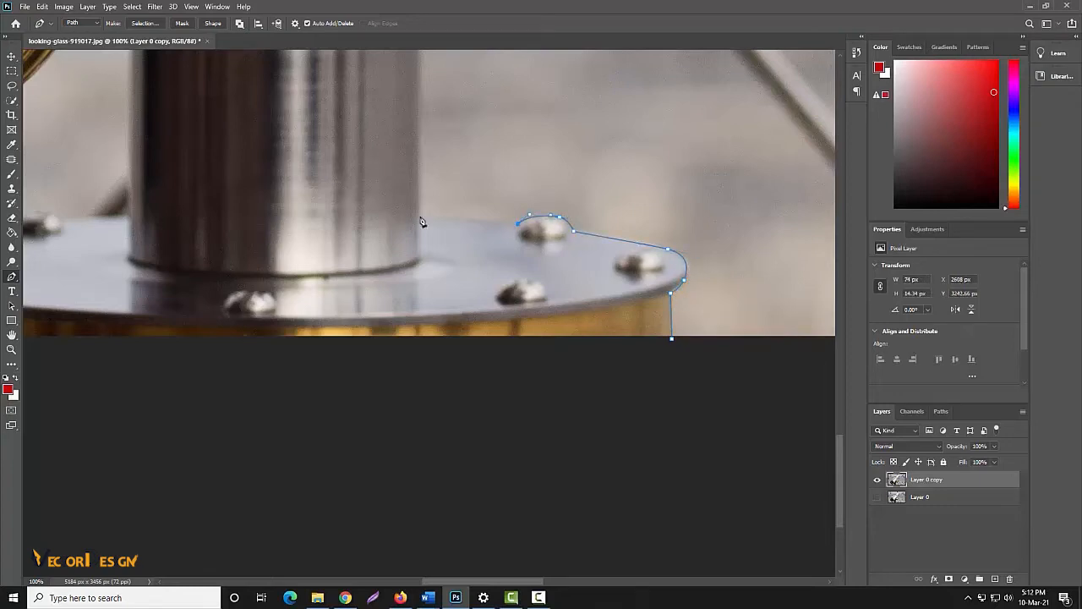
# Trace up the column's right edge and along the underside of the side arm to the gold knob.
pyautogui.moveTo(509, 167); pyautogui.dragTo(495, 403)
pyautogui.click(408, 165)
pyautogui.moveTo(473, 160); pyautogui.dragTo(463, 369)
pyautogui.click(399, 237)
pyautogui.click(524, 246)
# Trace the curved underside of the gold side knob with path anchors out to its round end face.
pyautogui.click(559, 300)
pyautogui.moveTo(559, 300); pyautogui.dragTo(577, 313)
pyautogui.keyDown('alt'); pyautogui.click(558, 300); pyautogui.keyUp('alt')
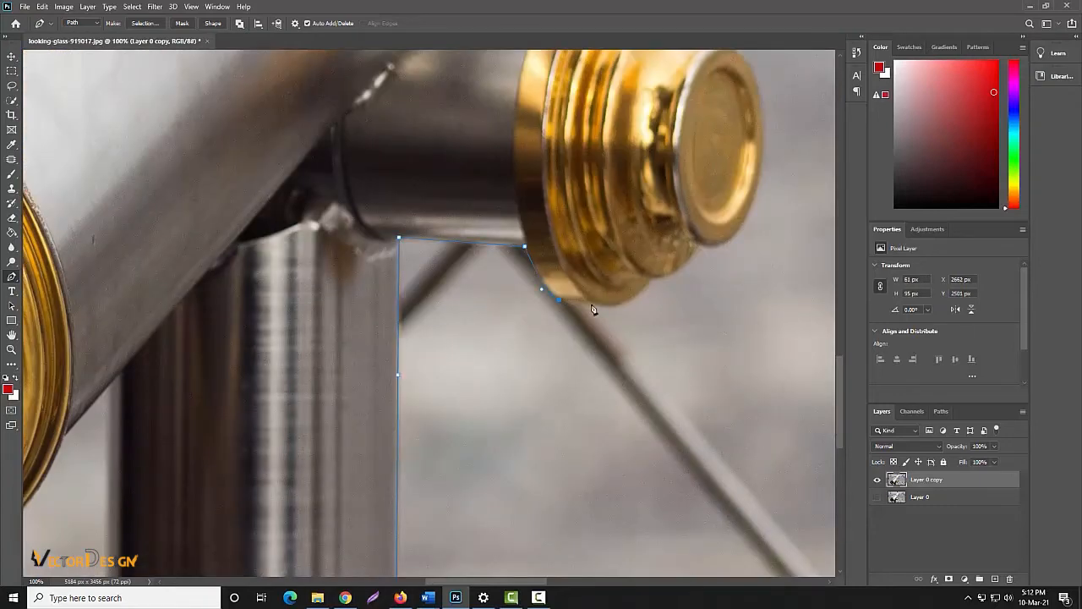
pyautogui.click(589, 303)
pyautogui.moveTo(650, 279); pyautogui.dragTo(742, 221)
pyautogui.keyDown('alt'); pyautogui.click(650, 279); pyautogui.keyUp('alt')
pyautogui.keyDown('alt'); pyautogui.click(700, 246); pyautogui.keyUp('alt')
pyautogui.keyDown('alt'); pyautogui.click(733, 237); pyautogui.keyUp('alt')
# Trace the path around the right side of the gold knob's end face and over its upper rim.
pyautogui.moveTo(763, 150); pyautogui.dragTo(762, 319)
pyautogui.keyDown('alt'); pyautogui.click(763, 150); pyautogui.keyUp('alt')
pyautogui.moveTo(759, 248); pyautogui.dragTo(688, 224)
pyautogui.keyDown('alt'); pyautogui.click(759, 249); pyautogui.keyUp('alt')
pyautogui.keyDown('alt'); pyautogui.click(717, 221); pyautogui.keyUp('alt')
# Continue the path over the stepped rings on top of the gold knob, back to the side arm.
pyautogui.moveTo(669, 180); pyautogui.dragTo(641, 186)
pyautogui.keyDown('alt'); pyautogui.click(668, 180); pyautogui.keyUp('alt')
pyautogui.keyDown('alt'); pyautogui.click(621, 150); pyautogui.keyUp('alt')
pyautogui.moveTo(621, 150); pyautogui.dragTo(573, 155)
pyautogui.keyDown('alt'); pyautogui.click(583, 153); pyautogui.keyUp('alt')
pyautogui.moveTo(542, 204); pyautogui.dragTo(531, 238)
pyautogui.keyDown('alt'); pyautogui.click(542, 204); pyautogui.keyUp('alt')
# Trace the side arm's upper edge to the barrel and around the outer curve of the barrel's gold band.
pyautogui.click(436, 197)
pyautogui.moveTo(498, 183); pyautogui.dragTo(514, 363)
pyautogui.click(497, 316)
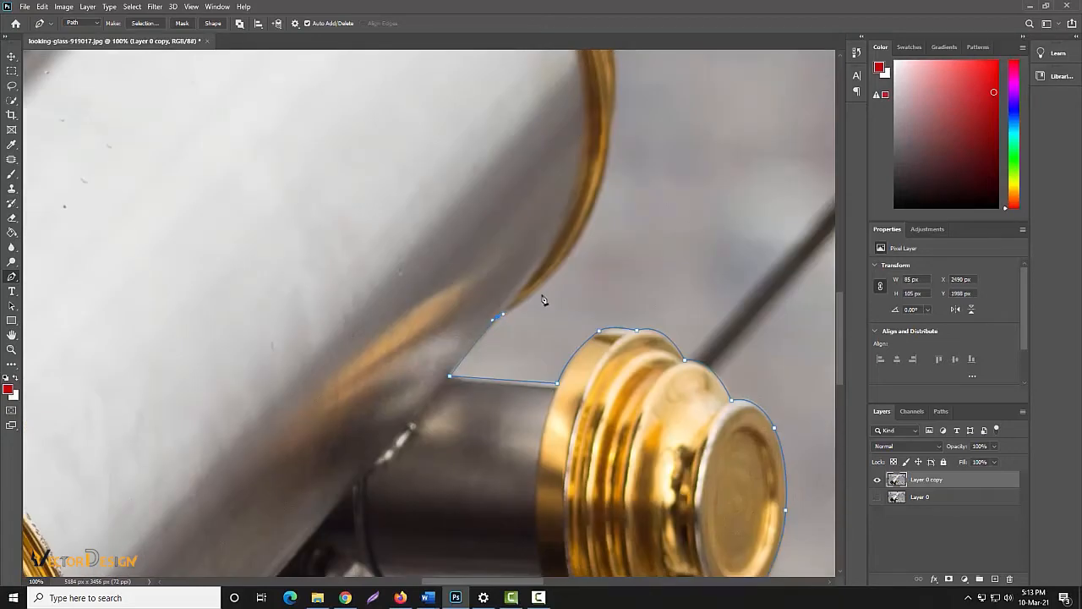
pyautogui.moveTo(539, 286); pyautogui.dragTo(549, 280)
pyautogui.keyDown('alt'); pyautogui.click(539, 285); pyautogui.keyUp('alt')
pyautogui.moveTo(607, 167); pyautogui.dragTo(611, 374)
pyautogui.moveTo(607, 258); pyautogui.dragTo(336, 524)
pyautogui.keyDown('alt'); pyautogui.click(607, 258); pyautogui.keyUp('alt')
# Trace the barrel's lower edge beyond the gold band and the right side of the gold front cap.
pyautogui.click(586, 229)
pyautogui.moveTo(663, 225); pyautogui.dragTo(542, 394)
pyautogui.moveTo(546, 333); pyautogui.dragTo(584, 284)
pyautogui.keyDown('alt'); pyautogui.click(546, 333); pyautogui.keyUp('alt')
pyautogui.click(608, 266)
pyautogui.moveTo(624, 160); pyautogui.dragTo(615, 116)
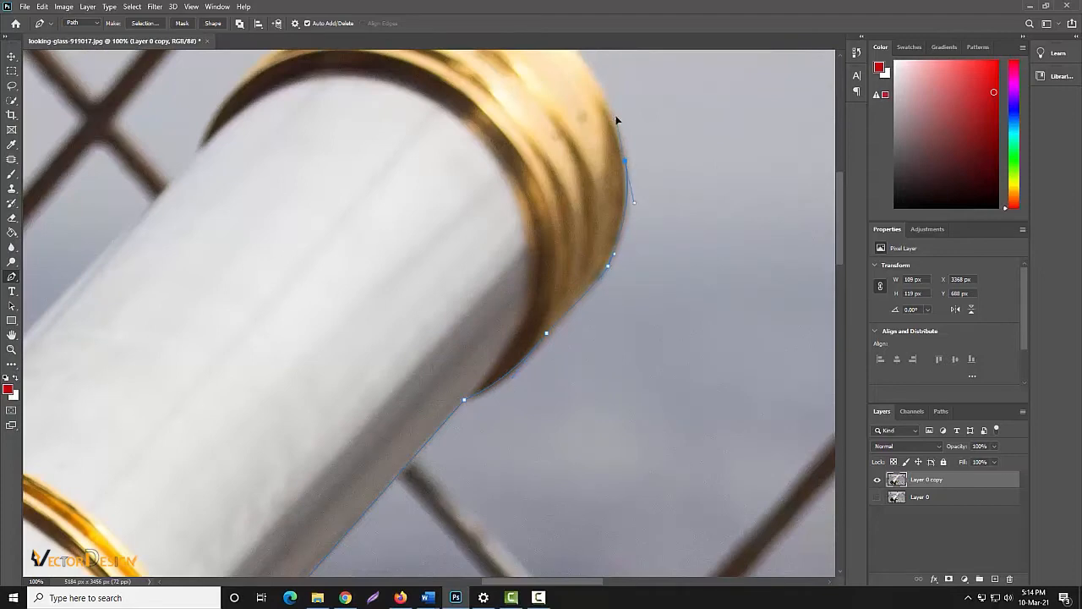
pyautogui.keyDown('alt'); pyautogui.click(625, 161); pyautogui.keyUp('alt')
# Trace the path over the top of the gold front cap and down its left edge to the barrel.
pyautogui.moveTo(673, 147); pyautogui.dragTo(764, 386)
pyautogui.moveTo(595, 232); pyautogui.dragTo(521, 202)
pyautogui.keyDown('alt'); pyautogui.click(595, 232); pyautogui.keyUp('alt')
pyautogui.moveTo(393, 254); pyautogui.dragTo(636, 276)
pyautogui.keyDown('alt'); pyautogui.click(392, 253); pyautogui.keyUp('alt')
pyautogui.keyDown('alt'); pyautogui.click(311, 343); pyautogui.keyUp('alt')
pyautogui.keyDown('alt'); pyautogui.click(288, 385); pyautogui.keyUp('alt')
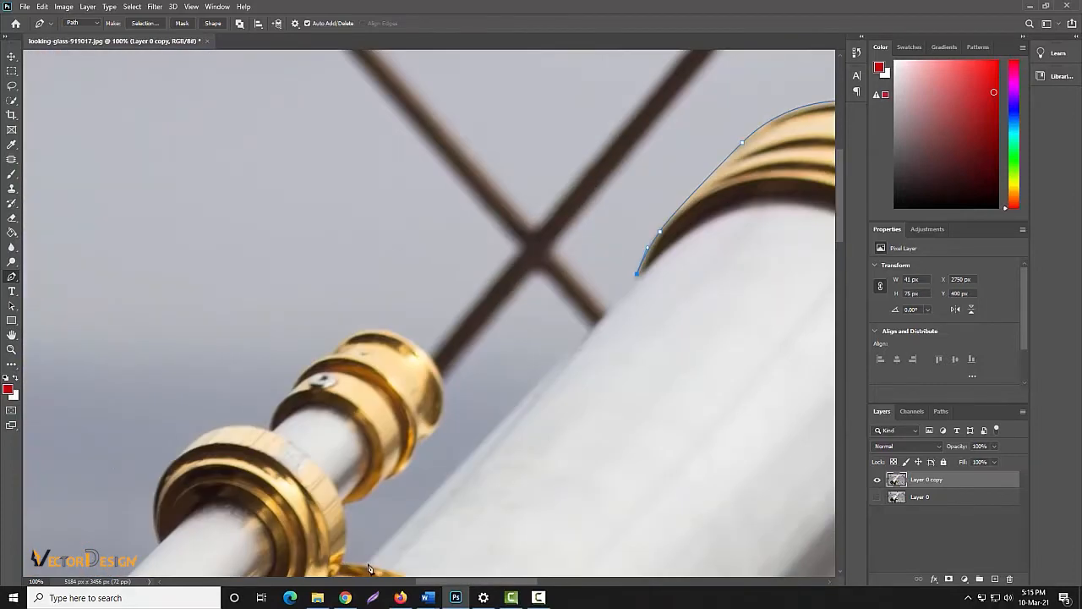
# Run the path along the barrel's upper edge, redoing the cap corner anchor, to the base of the finder scope's ring.
pyautogui.click(367, 565)
pyautogui.hotkey('ctrl', 'z')
pyautogui.click(638, 280)
pyautogui.click(367, 565)
pyautogui.moveTo(452, 554); pyautogui.dragTo(607, 474)
pyautogui.click(498, 483)
# Trace the right side and top of the finder scope's gold front cap with curved path segments.
pyautogui.moveTo(496, 424); pyautogui.dragTo(570, 340)
pyautogui.keyDown('alt'); pyautogui.click(496, 424); pyautogui.keyUp('alt')
pyautogui.keyDown('alt'); pyautogui.click(538, 399); pyautogui.keyUp('alt')
pyautogui.keyDown('alt'); pyautogui.click(571, 363); pyautogui.keyUp('alt')
pyautogui.click(599, 314)
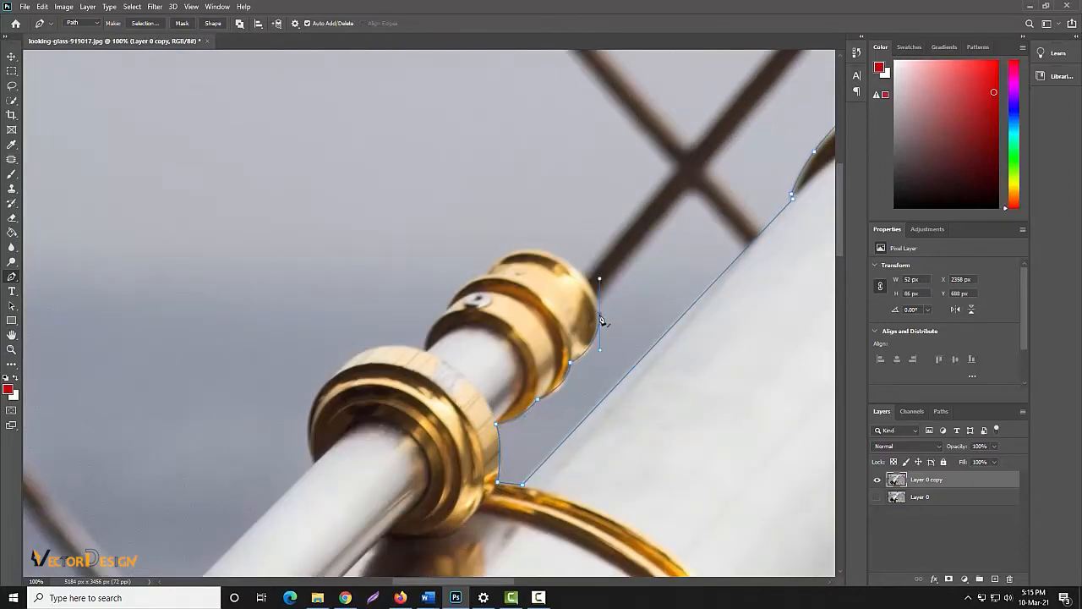
pyautogui.moveTo(517, 250); pyautogui.dragTo(445, 258)
pyautogui.keyDown('alt'); pyautogui.click(517, 250); pyautogui.keyUp('alt')
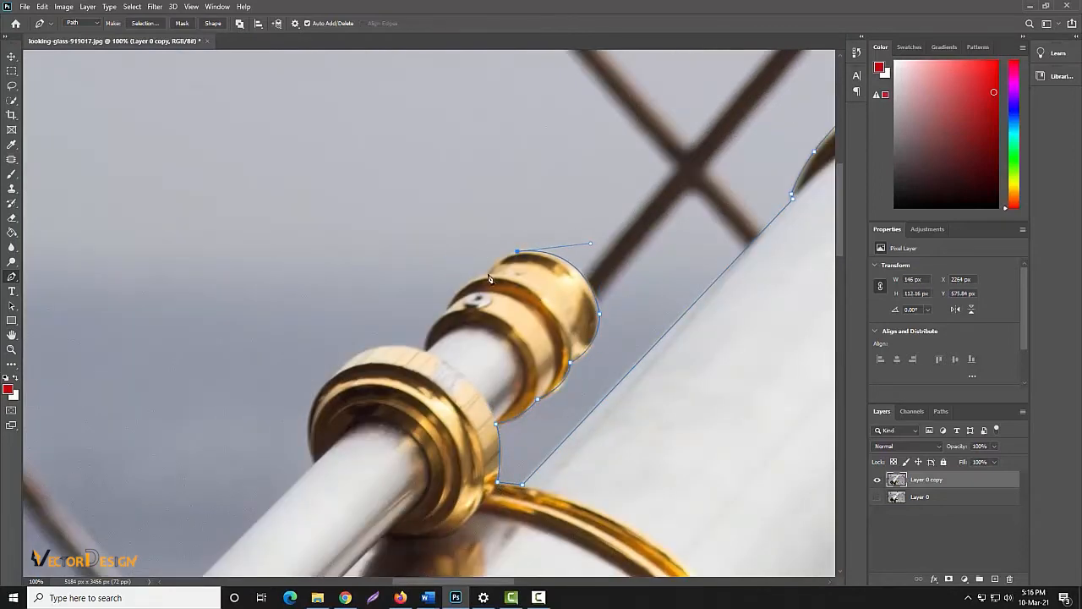
# Trace the left side of the finder's front cap and the outer edge of the large gold ring behind it.
pyautogui.click(488, 273)
pyautogui.click(446, 310)
pyautogui.click(429, 326)
pyautogui.click(424, 348)
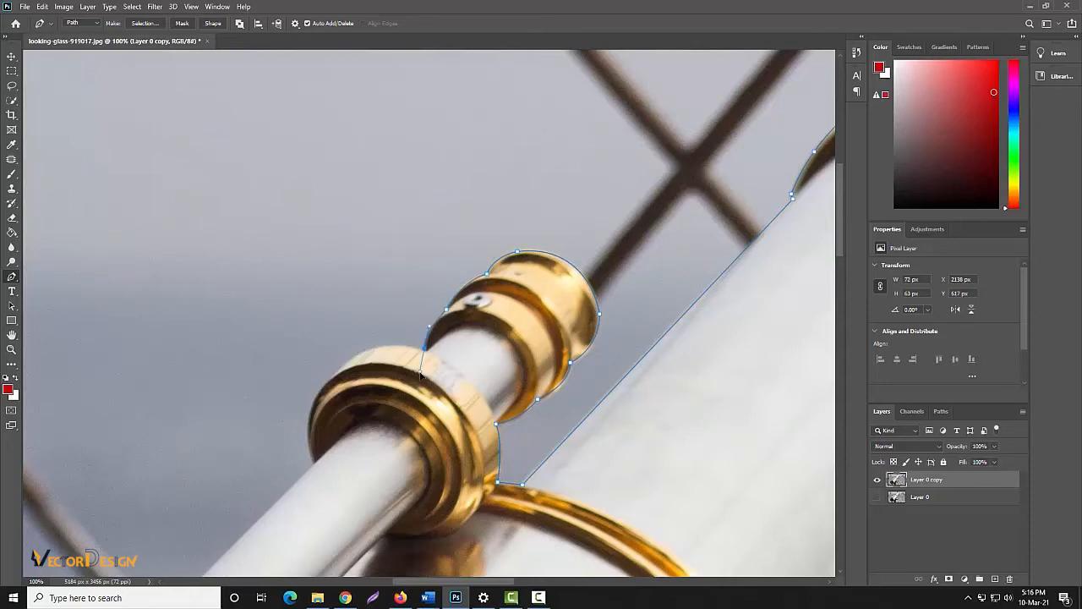
pyautogui.click(361, 351)
pyautogui.click(324, 384)
pyautogui.click(313, 465)
pyautogui.moveTo(313, 464); pyautogui.dragTo(695, 81)
pyautogui.keyDown('alt'); pyautogui.click(314, 464); pyautogui.keyUp('alt')
# Extend the path down the finder tube's upper edge to its rear gold ring.
pyautogui.click(452, 267)
pyautogui.click(341, 436)
pyautogui.moveTo(342, 435); pyautogui.dragTo(497, 385)
# Trace the outer curve of the finder's rear gold ring and continue to the main barrel's rear rim.
pyautogui.moveTo(416, 391); pyautogui.dragTo(395, 412)
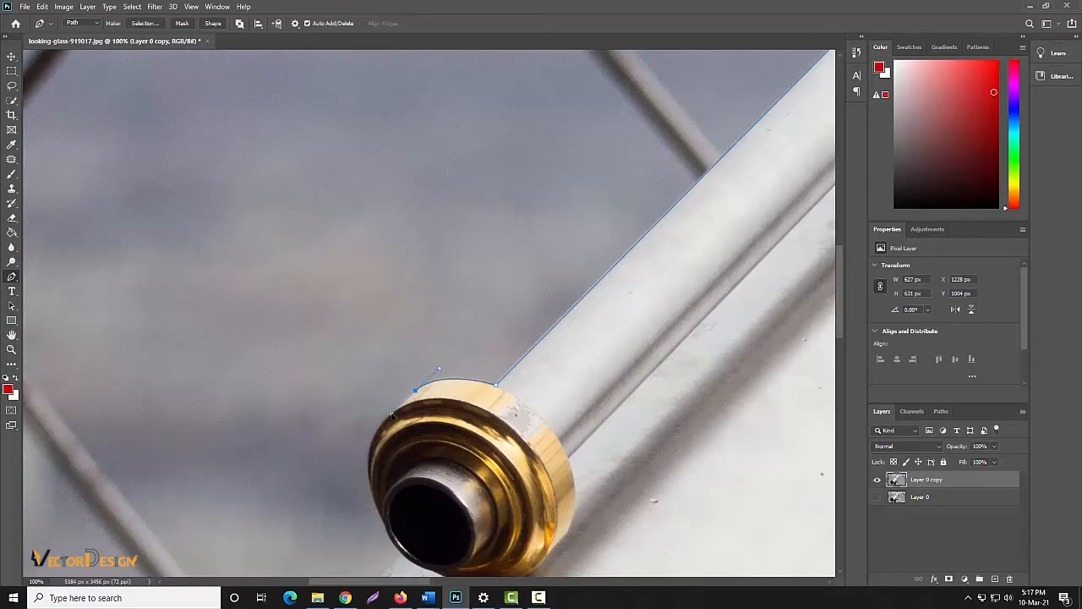
pyautogui.moveTo(369, 473); pyautogui.dragTo(362, 239)
pyautogui.keyDown('alt'); pyautogui.click(369, 474); pyautogui.keyUp('alt')
pyautogui.moveTo(377, 285); pyautogui.dragTo(486, 267)
pyautogui.hotkey('ctrl', 'z')
pyautogui.keyDown('alt'); pyautogui.click(473, 254); pyautogui.keyUp('alt')
pyautogui.click(420, 306)
# Trace the left curve of the main barrel's rear rim down to the small dark knob.
pyautogui.moveTo(420, 306); pyautogui.dragTo(630, 261)
pyautogui.moveTo(502, 422); pyautogui.dragTo(500, 479)
pyautogui.keyDown('alt'); pyautogui.click(488, 415); pyautogui.keyUp('alt')
pyautogui.moveTo(513, 541); pyautogui.dragTo(574, 288)
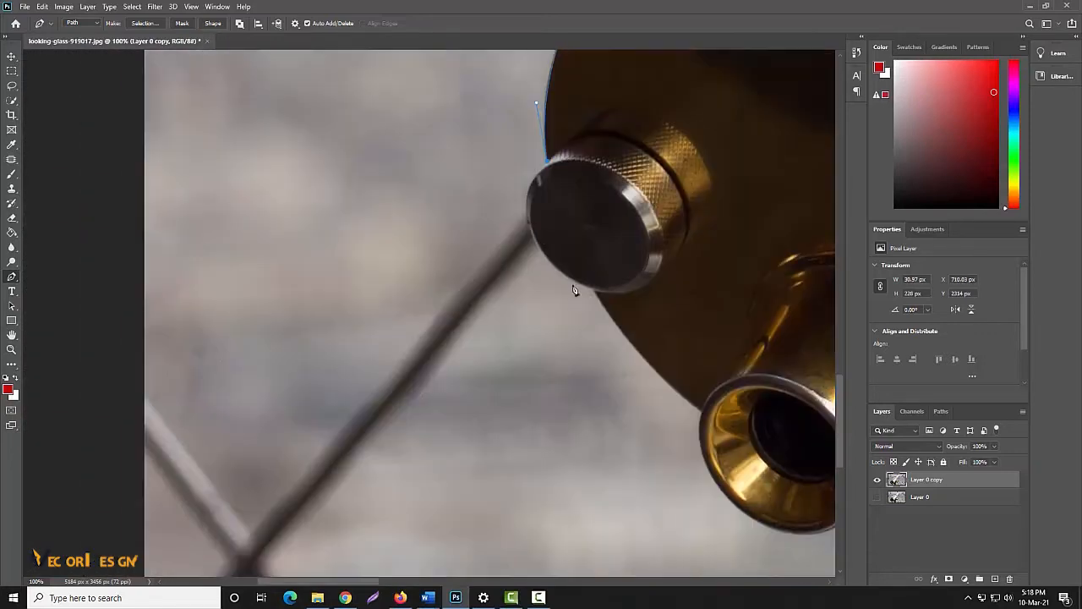
# Trace the path around the left side and underside of the small dark knob.
pyautogui.moveTo(531, 235); pyautogui.dragTo(478, 129)
pyautogui.keyDown('alt'); pyautogui.click(532, 235); pyautogui.keyUp('alt')
pyautogui.keyDown('alt'); pyautogui.click(593, 292); pyautogui.keyUp('alt')
# Trace the outer edge of the gold eyepiece and the underside of the barrel's rear plate.
pyautogui.moveTo(550, 248); pyautogui.dragTo(595, 279)
pyautogui.keyDown('alt'); pyautogui.click(550, 248); pyautogui.keyUp('alt')
pyautogui.moveTo(578, 334); pyautogui.dragTo(616, 373)
pyautogui.keyDown('alt'); pyautogui.click(577, 334); pyautogui.keyUp('alt')
pyautogui.moveTo(681, 365); pyautogui.dragTo(402, 329)
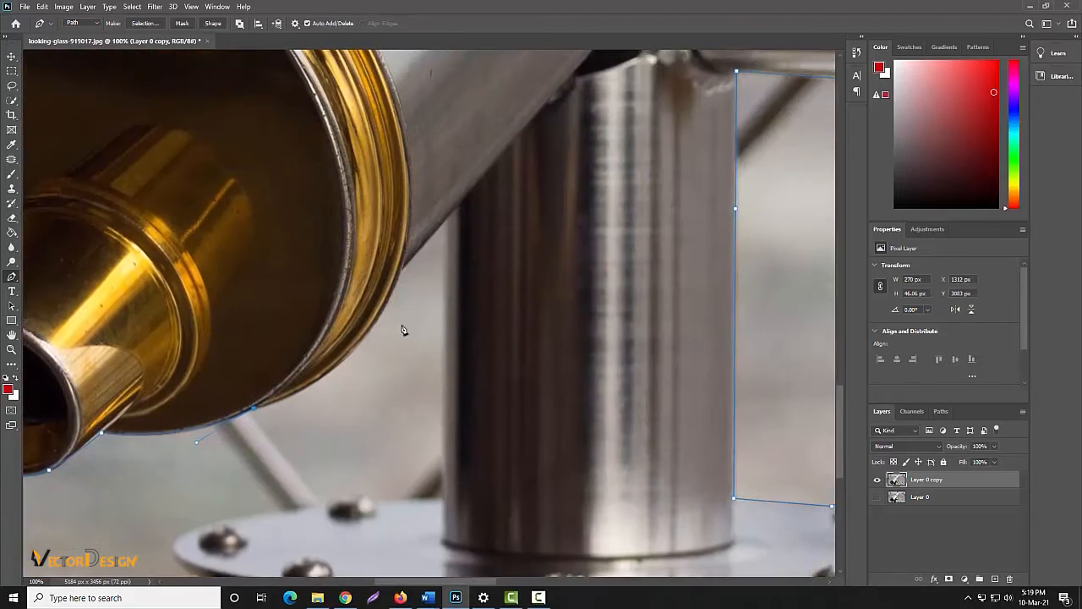
# Trace the rear rim's right curve up to the barrel and the column's left edge down to the base.
pyautogui.moveTo(403, 269); pyautogui.dragTo(447, 142)
pyautogui.keyDown('alt'); pyautogui.click(402, 269); pyautogui.keyUp('alt')
pyautogui.click(447, 219)
pyautogui.click(442, 497)
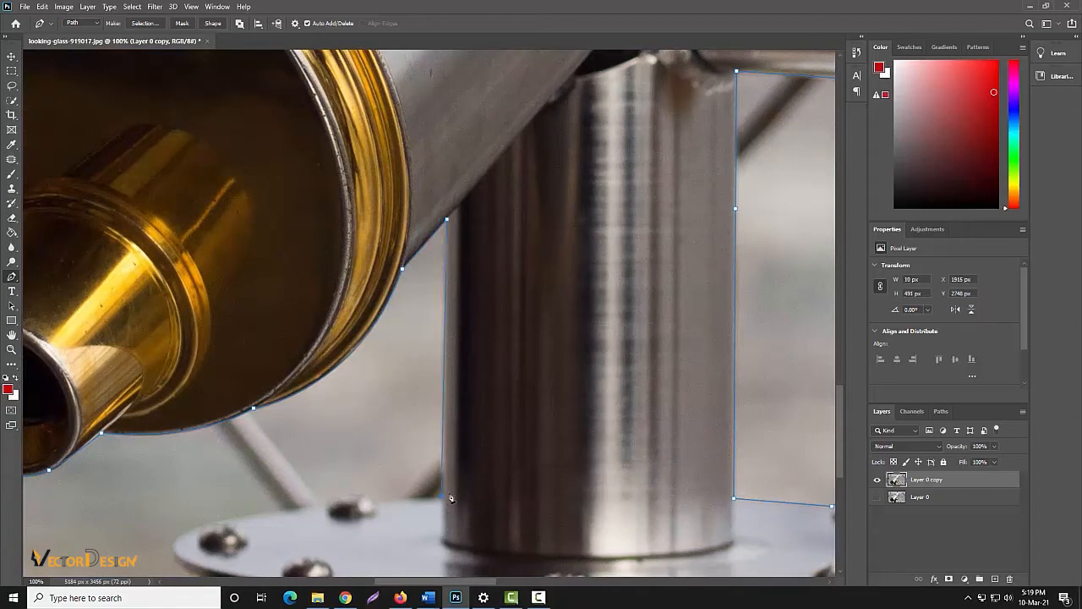
# Trace the base plate's back edge over the rear left bolt and around the plate's left end.
pyautogui.moveTo(450, 496); pyautogui.dragTo(654, 414)
pyautogui.click(578, 416)
pyautogui.moveTo(532, 421); pyautogui.dragTo(515, 433)
pyautogui.keyDown('alt'); pyautogui.click(531, 421); pyautogui.keyUp('alt')
pyautogui.click(475, 429)
pyautogui.moveTo(428, 438); pyautogui.dragTo(420, 441)
pyautogui.moveTo(394, 448); pyautogui.dragTo(379, 220)
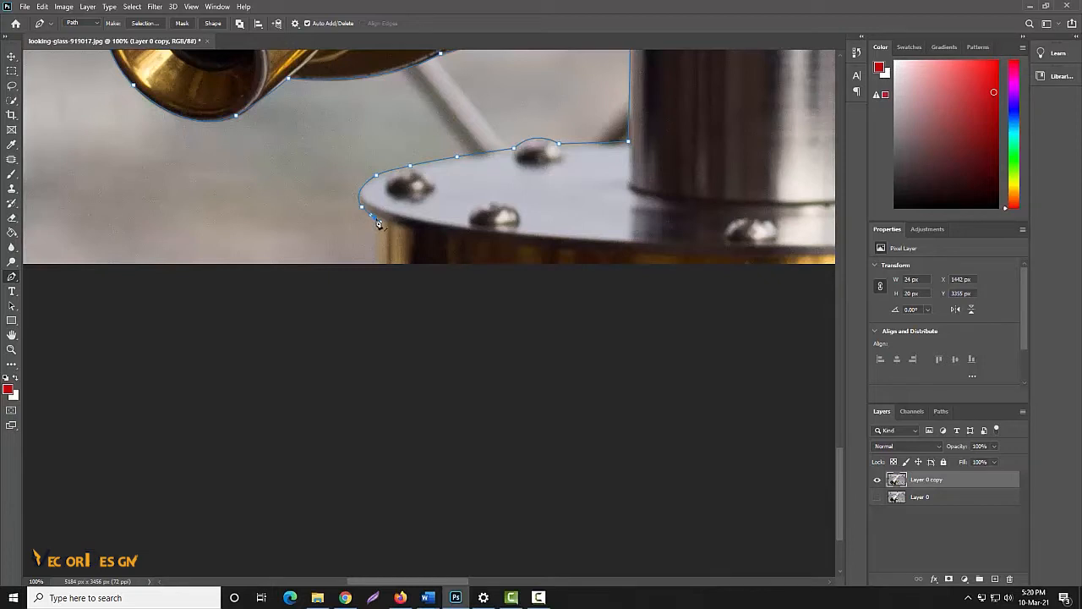
# Run the path below the image's lower edge and close it at the starting anchor on the base's right side.
pyautogui.click(376, 268)
pyautogui.click(402, 302)
pyautogui.click(569, 324)
pyautogui.click(704, 324)
pyautogui.moveTo(739, 314); pyautogui.dragTo(277, 313)
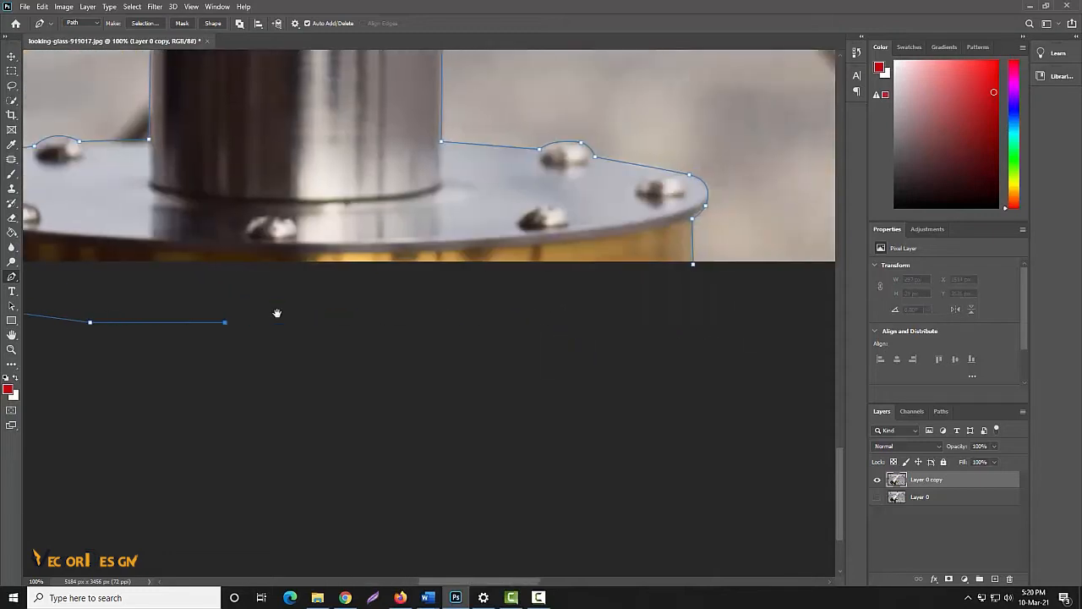
pyautogui.click(584, 297)
pyautogui.click(694, 266)
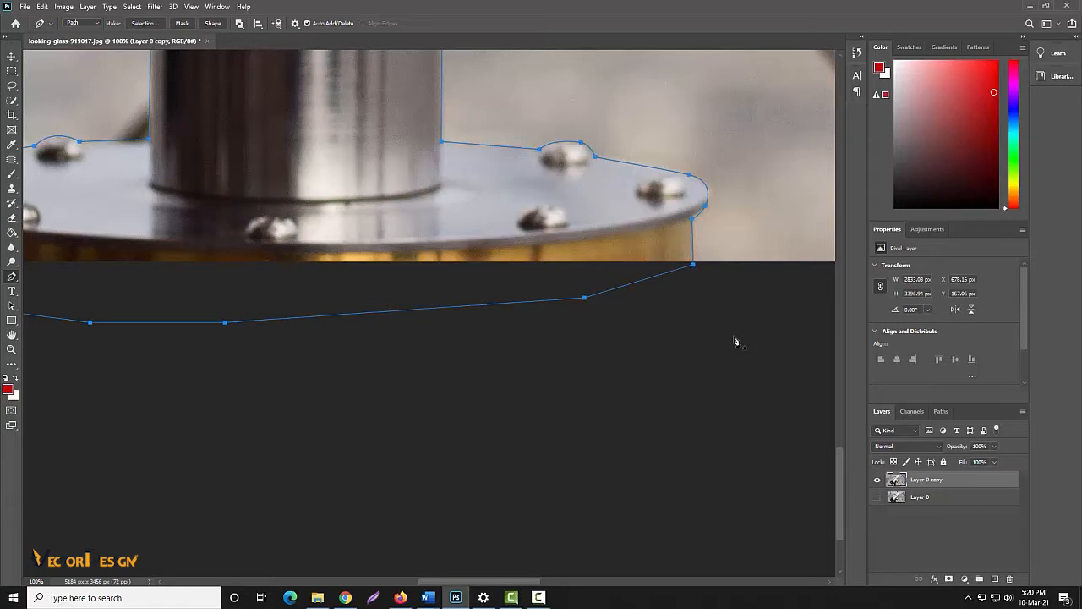
# Convert the closed telescope path into a new anti-aliased selection with a feather radius of 0 pixels.
pyautogui.hotkey('ctrl', '-')
pyautogui.hotkey('ctrl', '-')
pyautogui.hotkey('ctrl', '-')
pyautogui.hotkey('ctrl', '-')
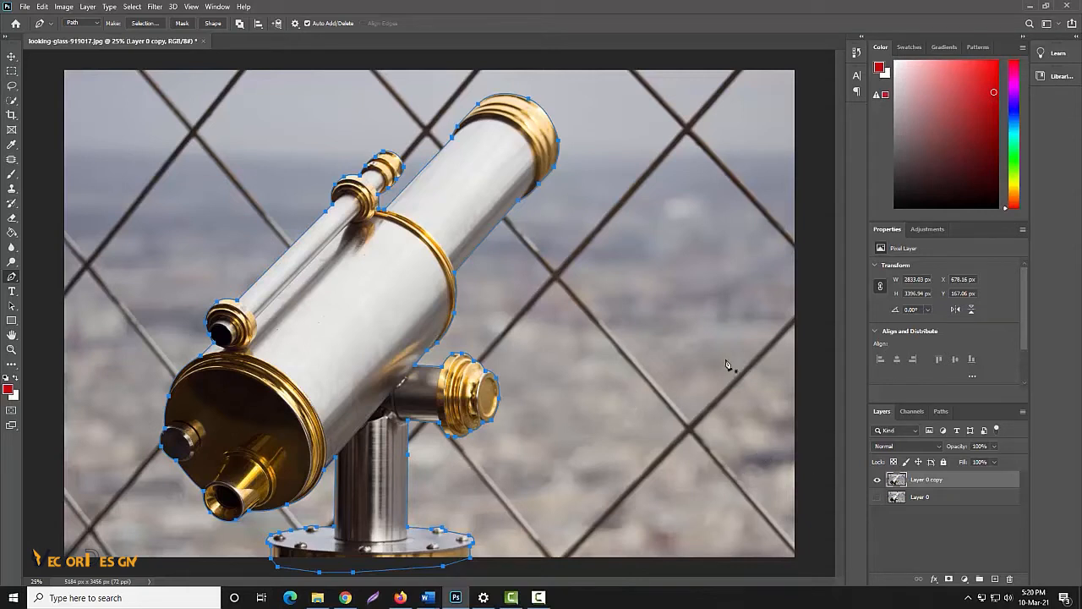
pyautogui.rightClick(435, 225)
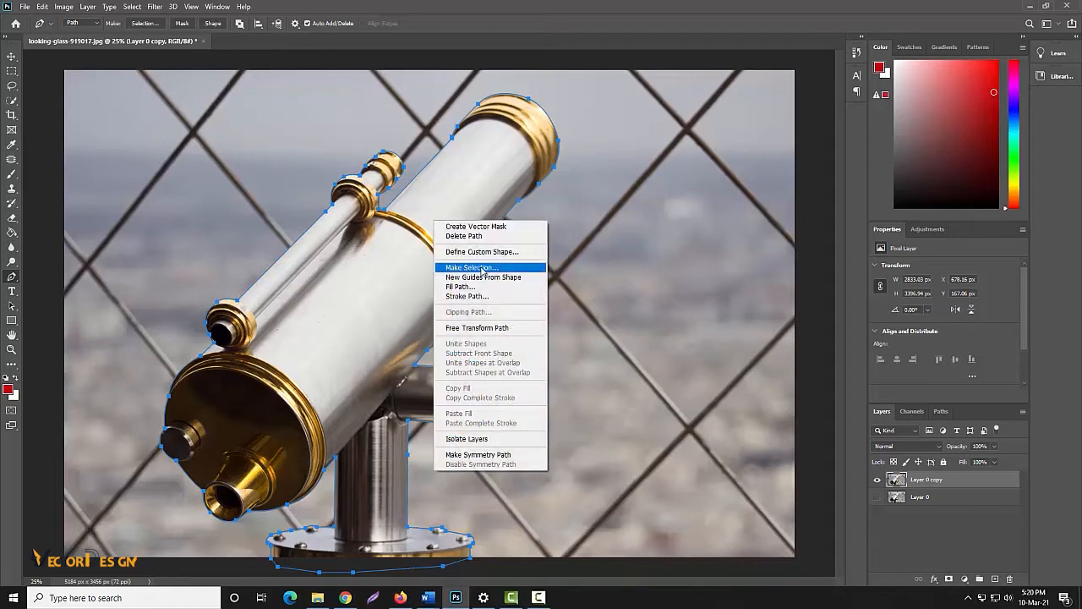
pyautogui.click(482, 268)
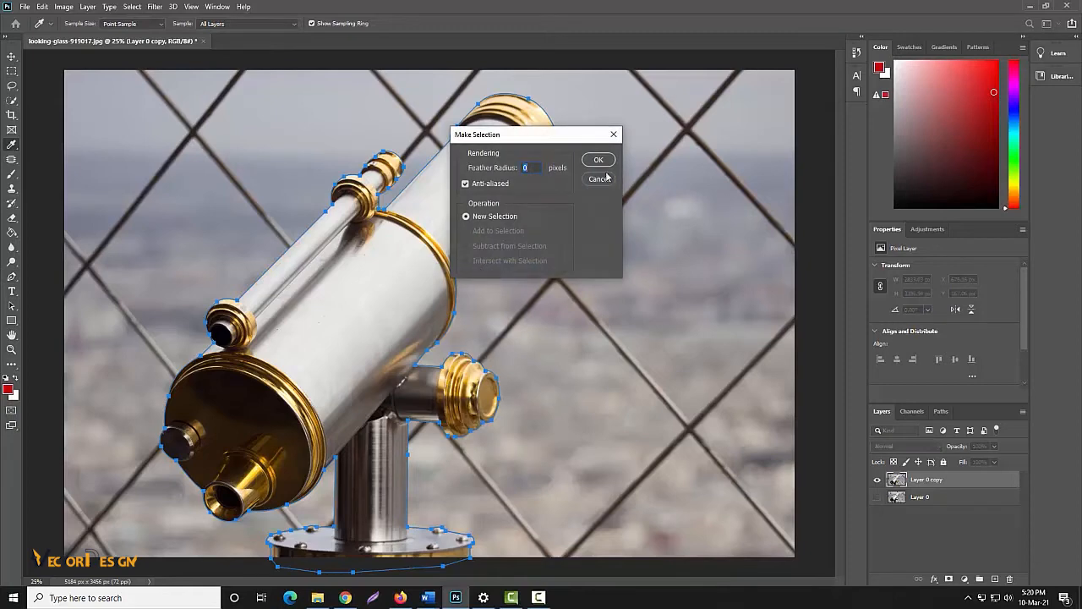
pyautogui.click(607, 161)
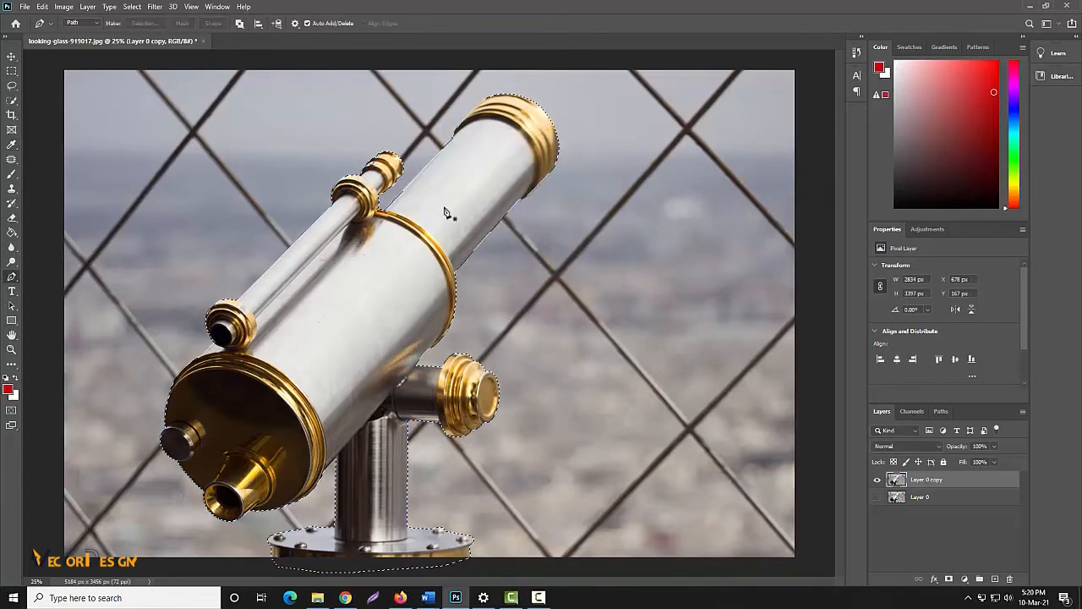
# Invert the selection and delete the background around the telescope from Layer 0 copy.
pyautogui.click(156, 8)
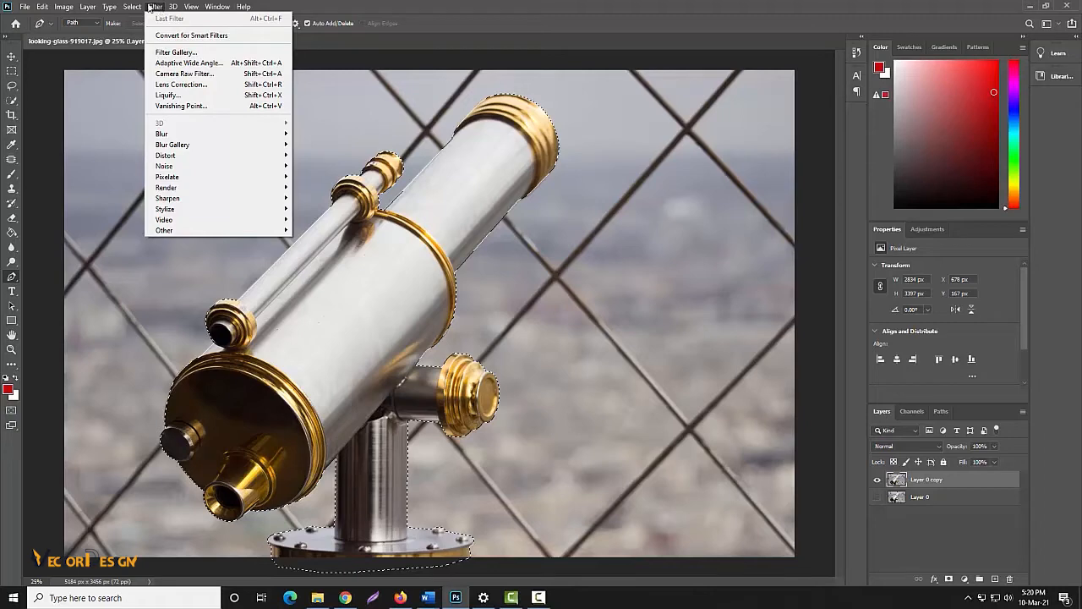
pyautogui.moveTo(132, 7)
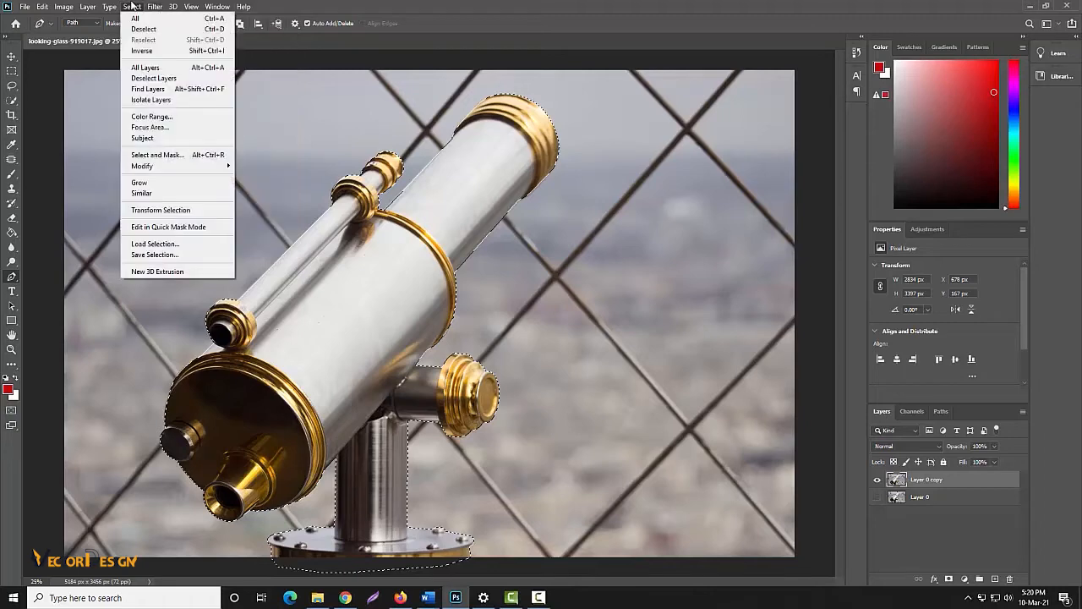
pyautogui.click(140, 51)
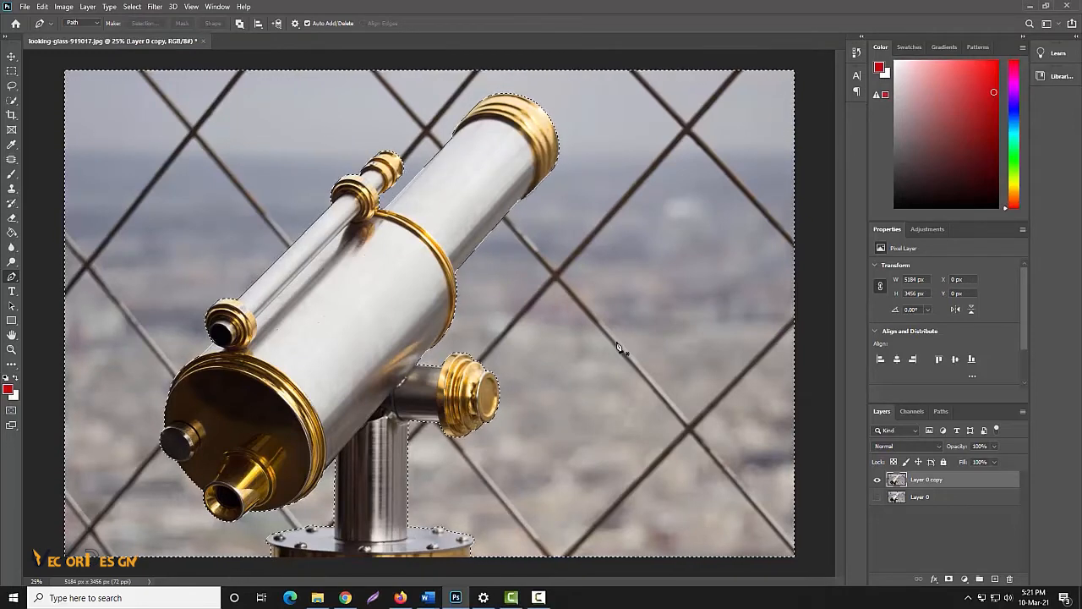
pyautogui.rightClick(595, 314)
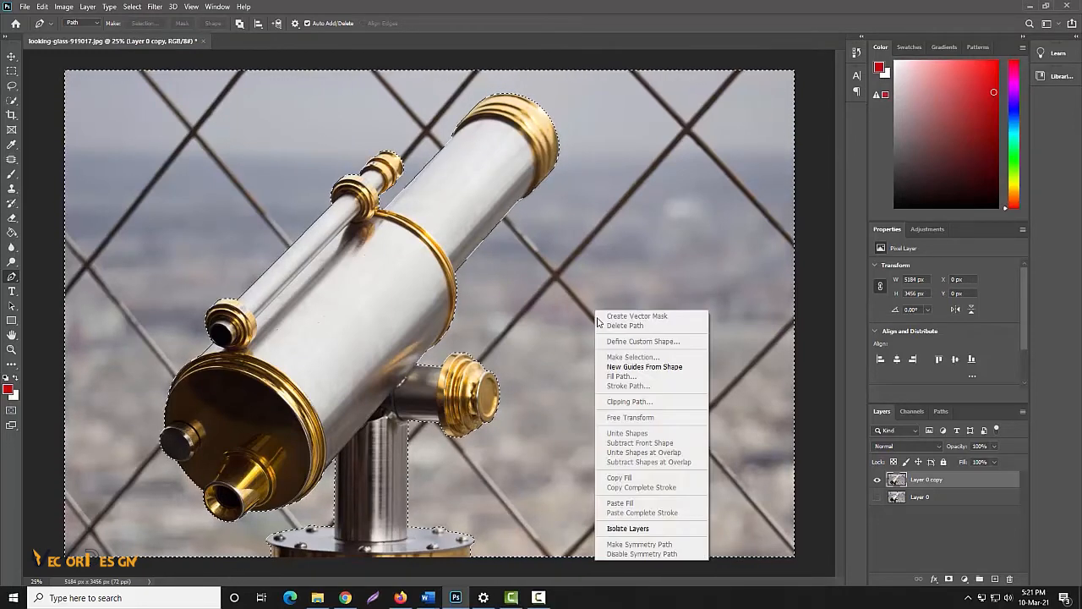
pyautogui.click(811, 325)
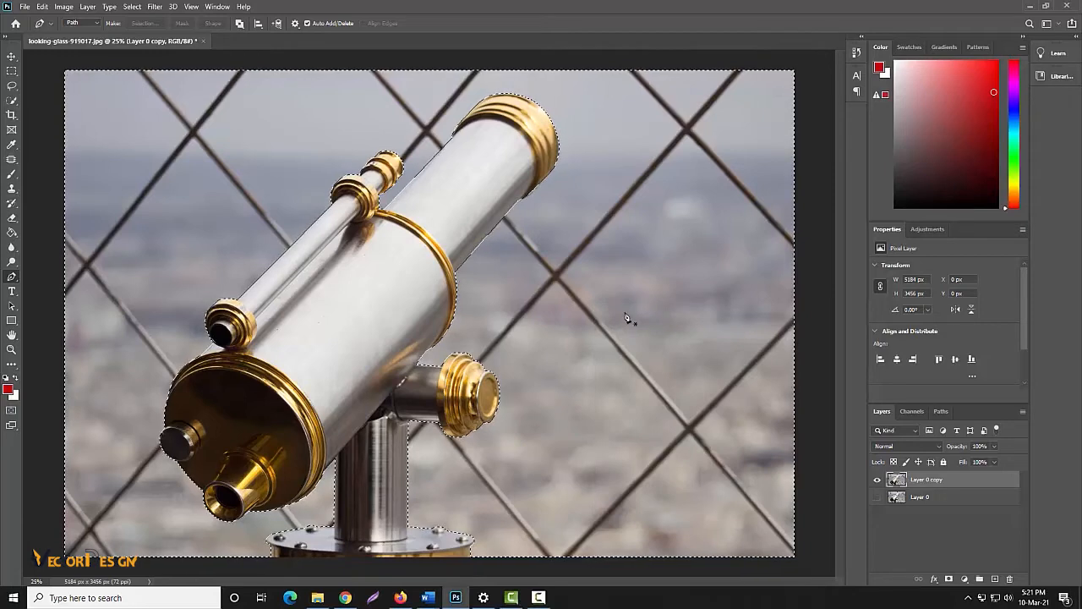
pyautogui.press('Delete')
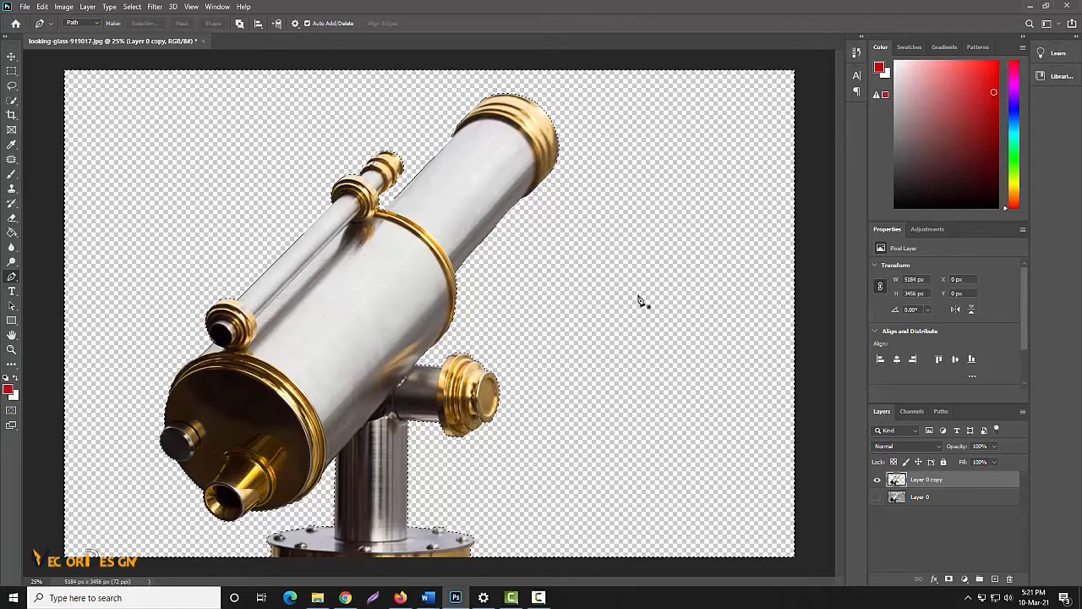
pyautogui.hotkey('ctrl', 'alt', 'i')
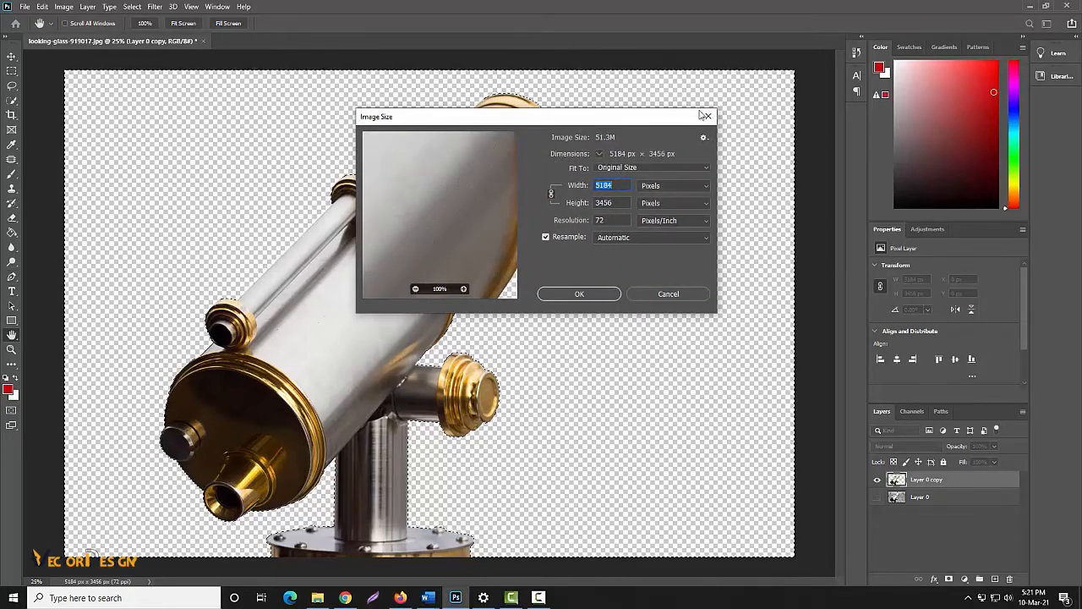
pyautogui.click(663, 293)
pyautogui.press('p')
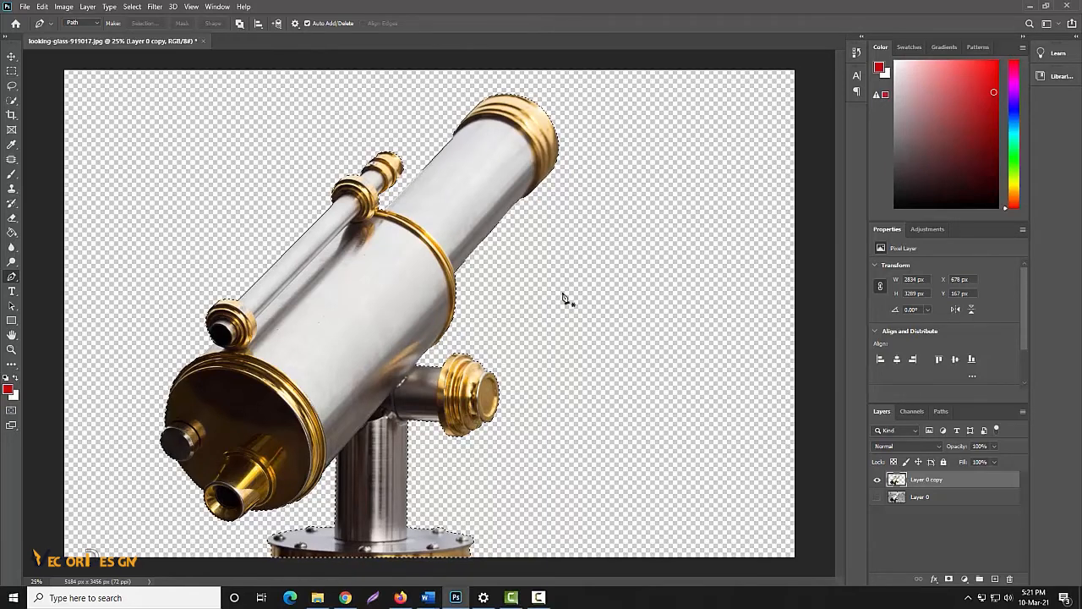
# Stamp the visible cut-out telescope onto a new layer and move it right to about X 1078 px, keeping its height.
pyautogui.hotkey('ctrl', 'shift', 'n')
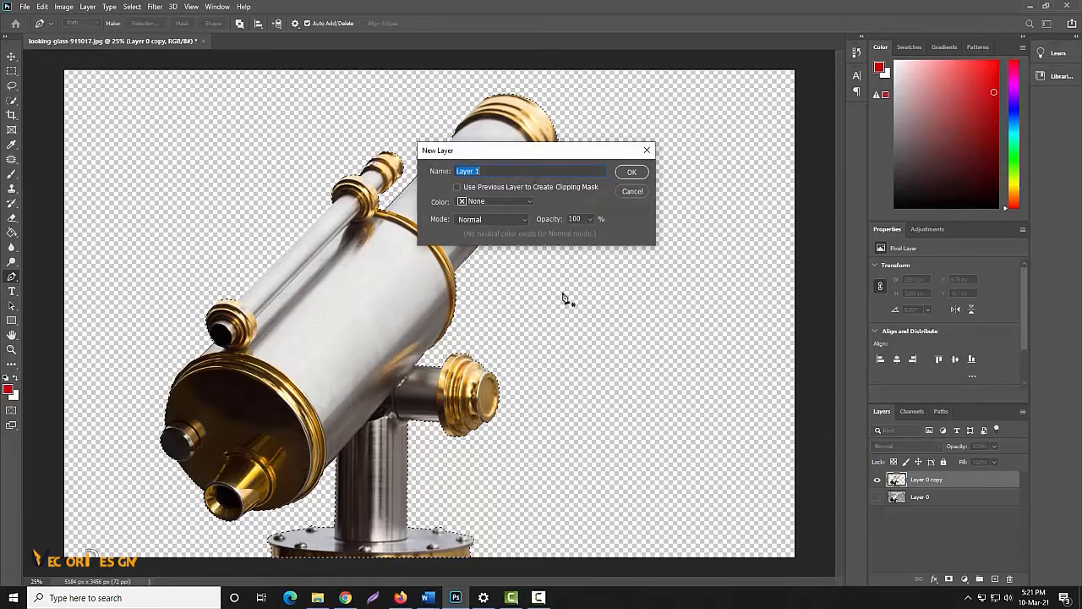
pyautogui.press('Return')
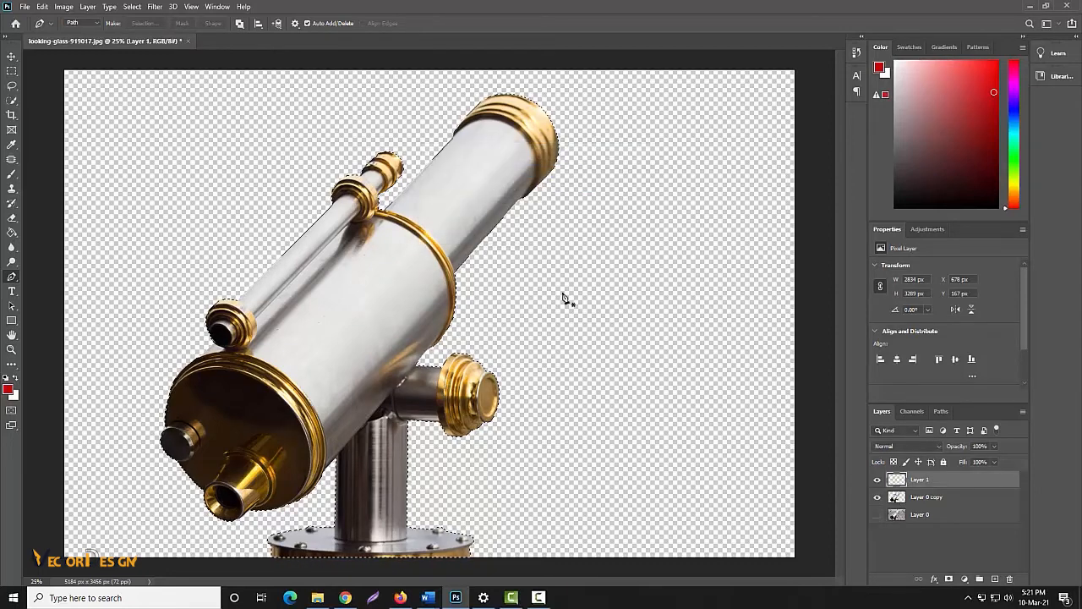
pyautogui.hotkey('ctrl', 'shift', 'alt', 'e')
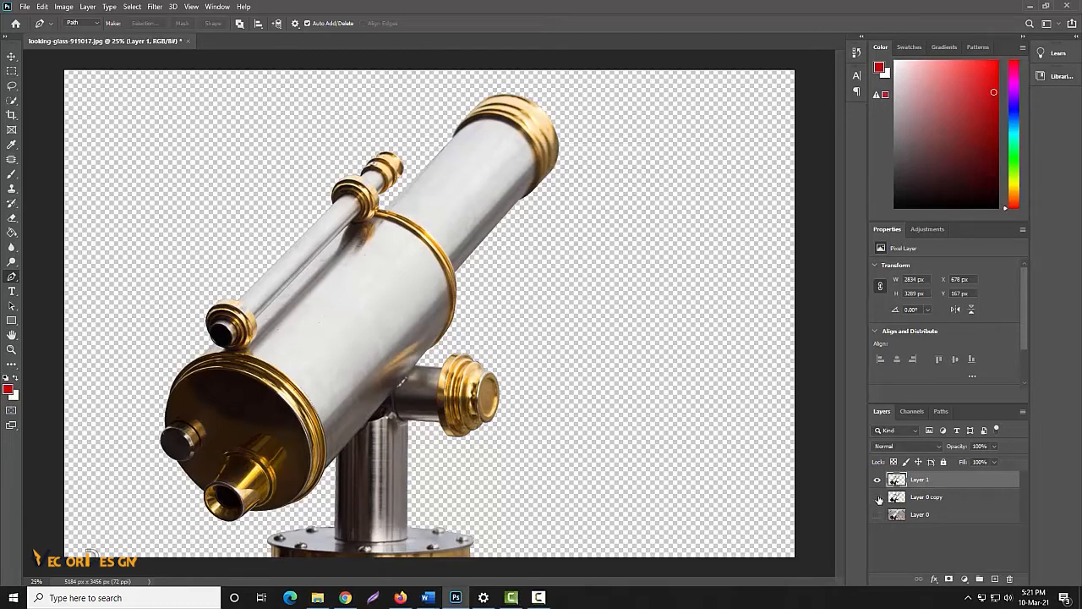
pyautogui.click(12, 56)
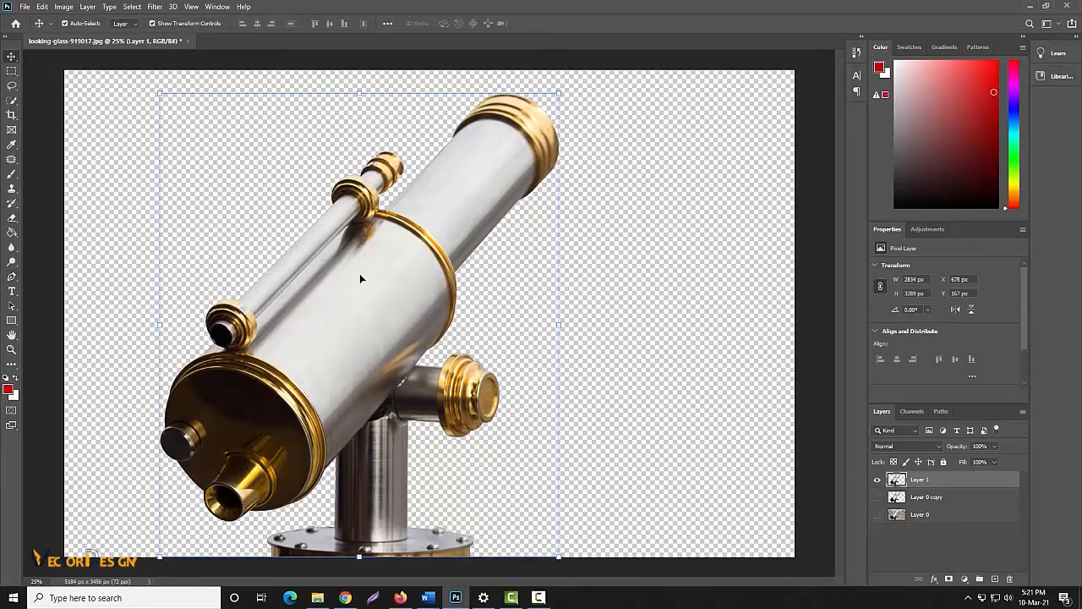
pyautogui.moveTo(423, 262); pyautogui.dragTo(412, 290)
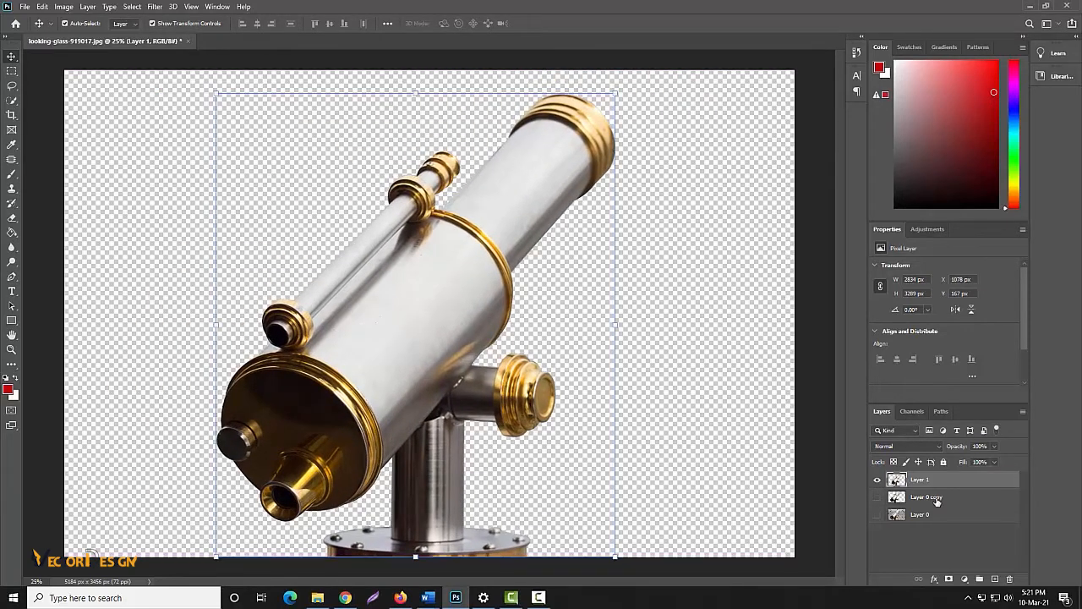
# Add a new layer directly beneath the telescope layer and fill it with white (ffffff).
pyautogui.click(995, 579)
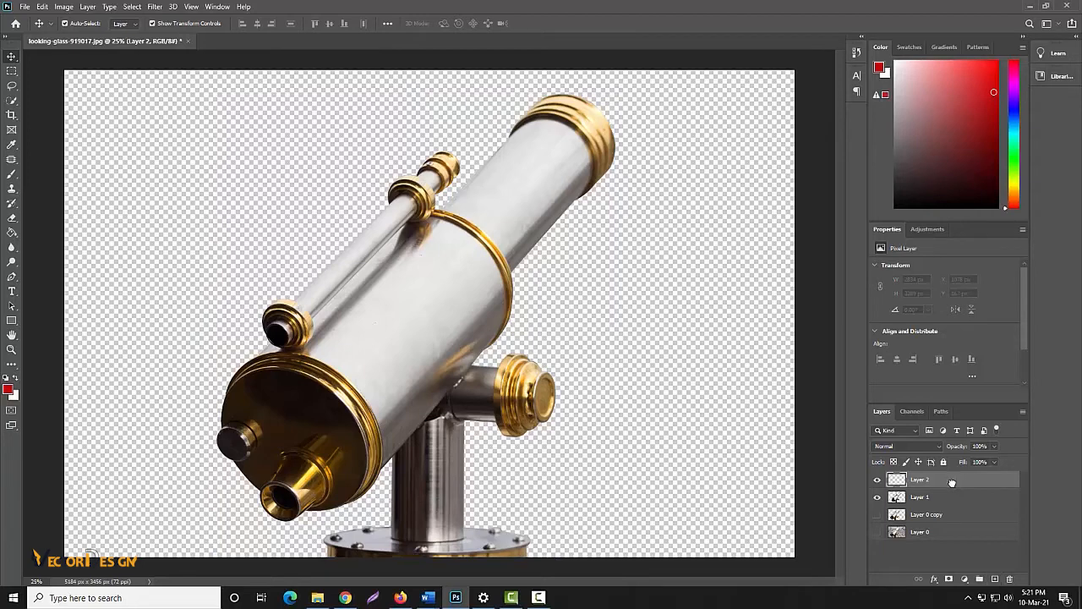
pyautogui.moveTo(953, 479); pyautogui.dragTo(952, 503)
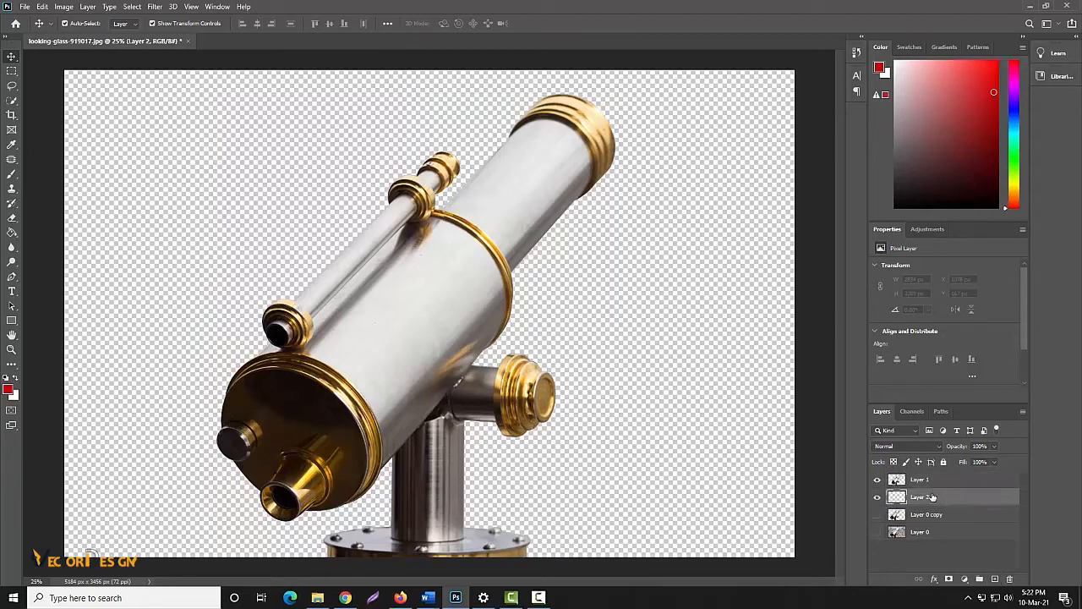
pyautogui.click(7, 390)
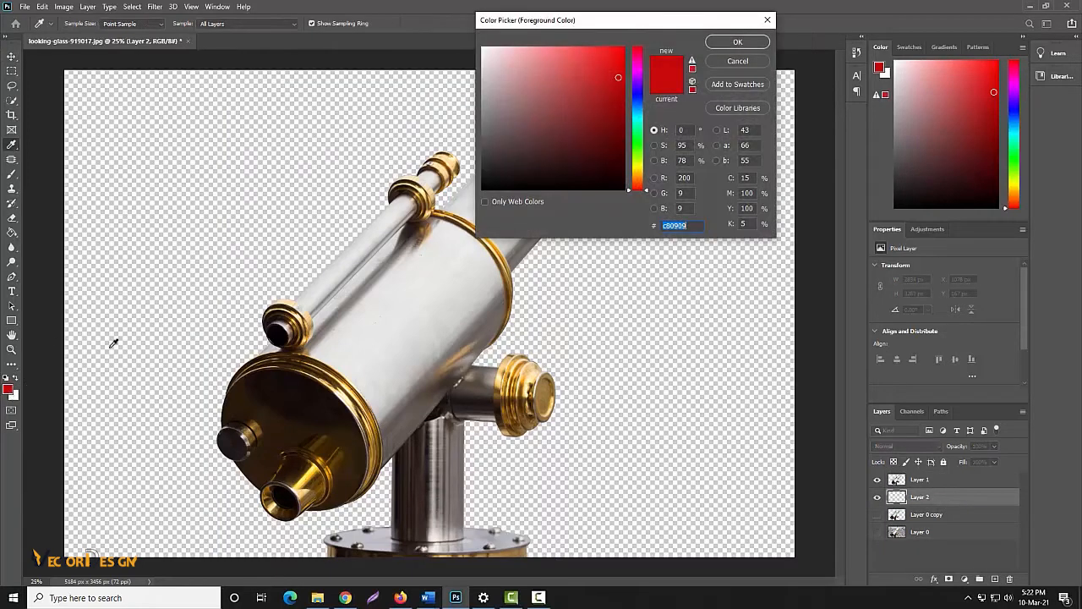
pyautogui.click(483, 48)
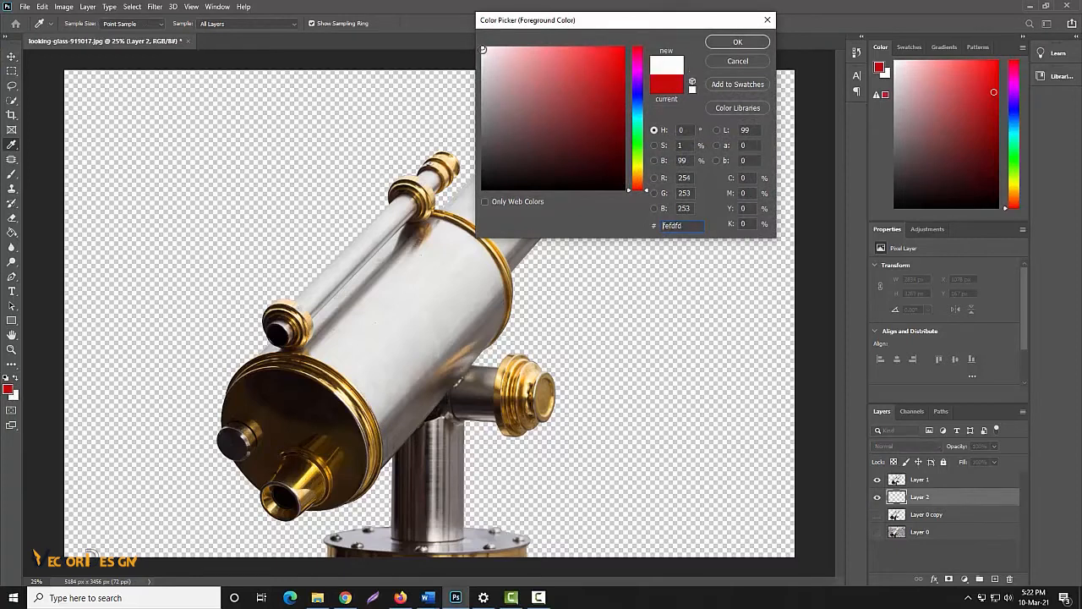
pyautogui.moveTo(692, 224); pyautogui.dragTo(635, 224)
pyautogui.write('ffffff')
pyautogui.click(740, 43)
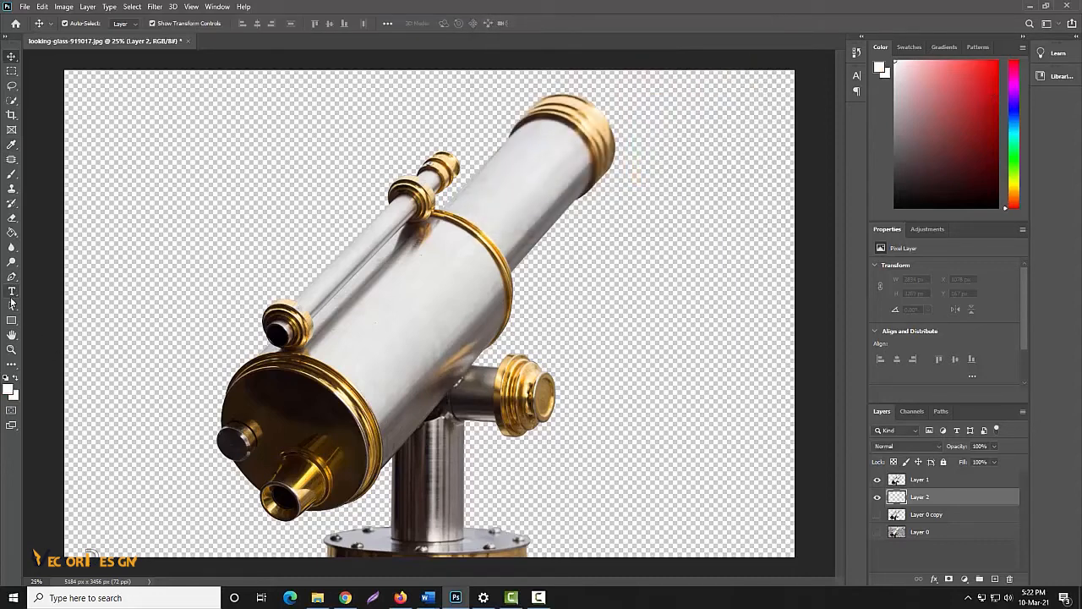
pyautogui.click(12, 231)
pyautogui.click(214, 229)
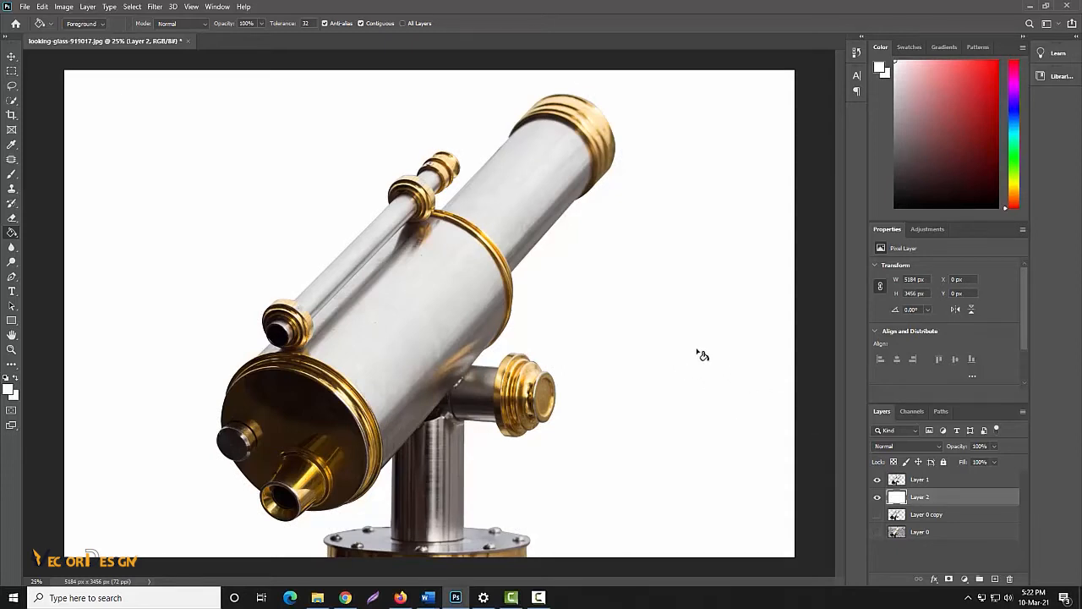
# Add a Brightness/Contrast adjustment layer above the telescope layer with brightness raised to about 9.
pyautogui.click(935, 481)
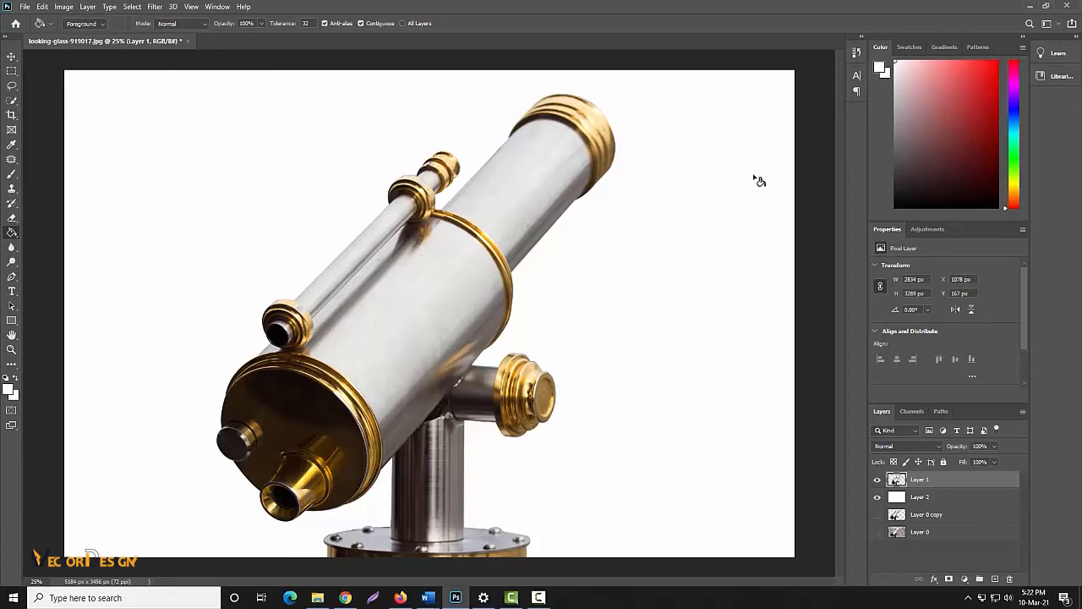
pyautogui.click(929, 232)
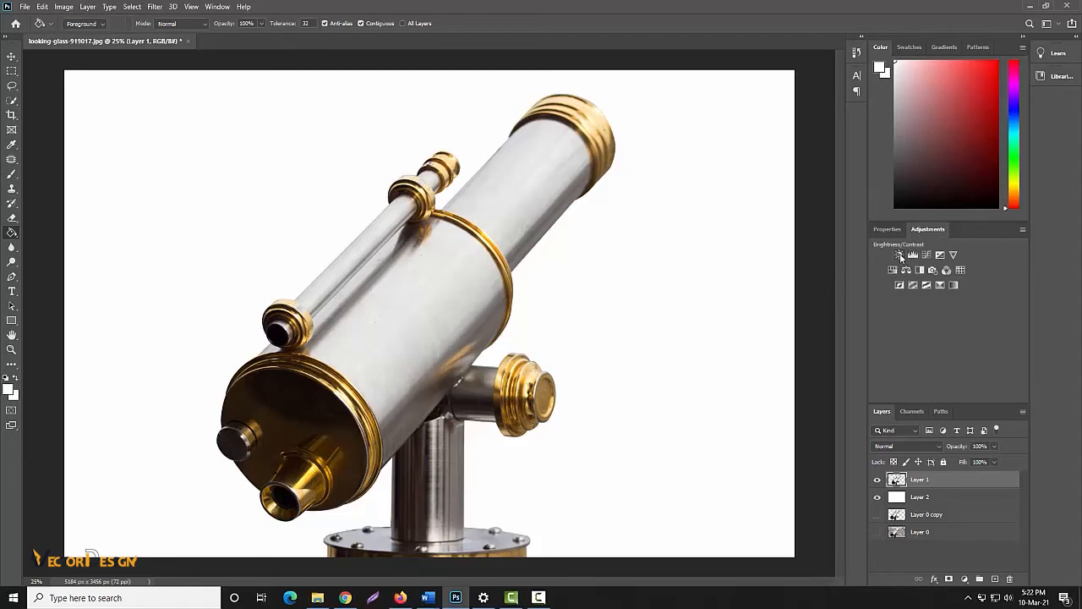
pyautogui.click(899, 255)
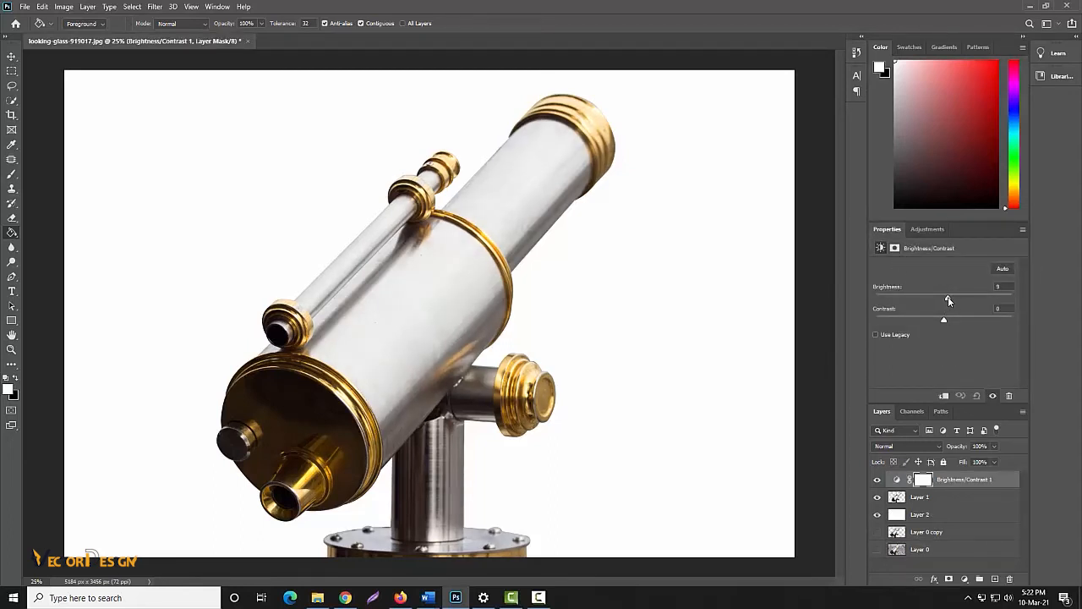
# Add an Exposure adjustment layer with exposure about +0.11 and offset about +0.0125.
pyautogui.click(925, 229)
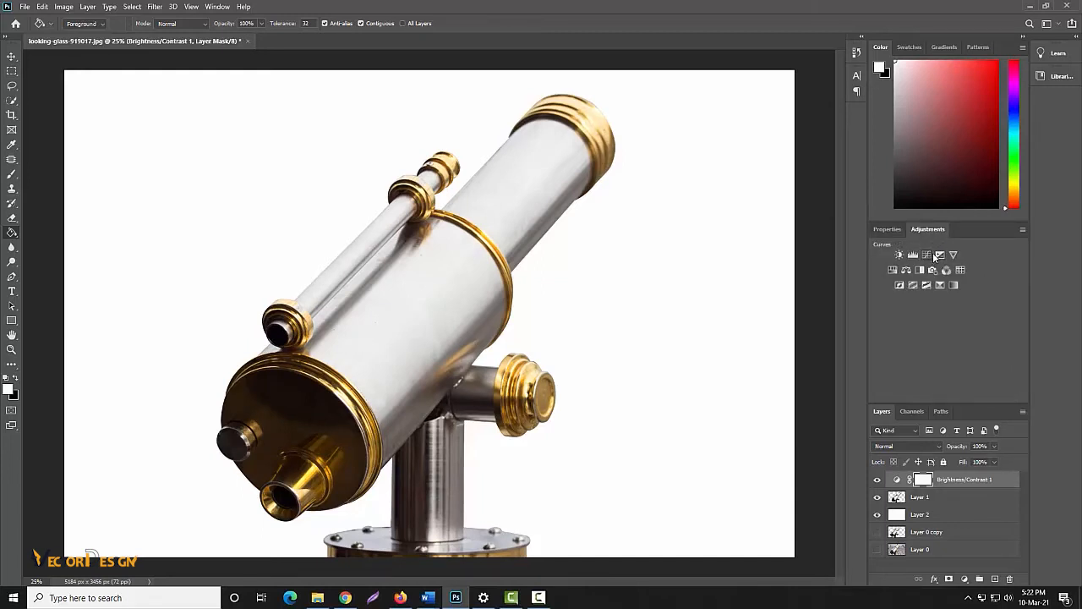
pyautogui.click(941, 255)
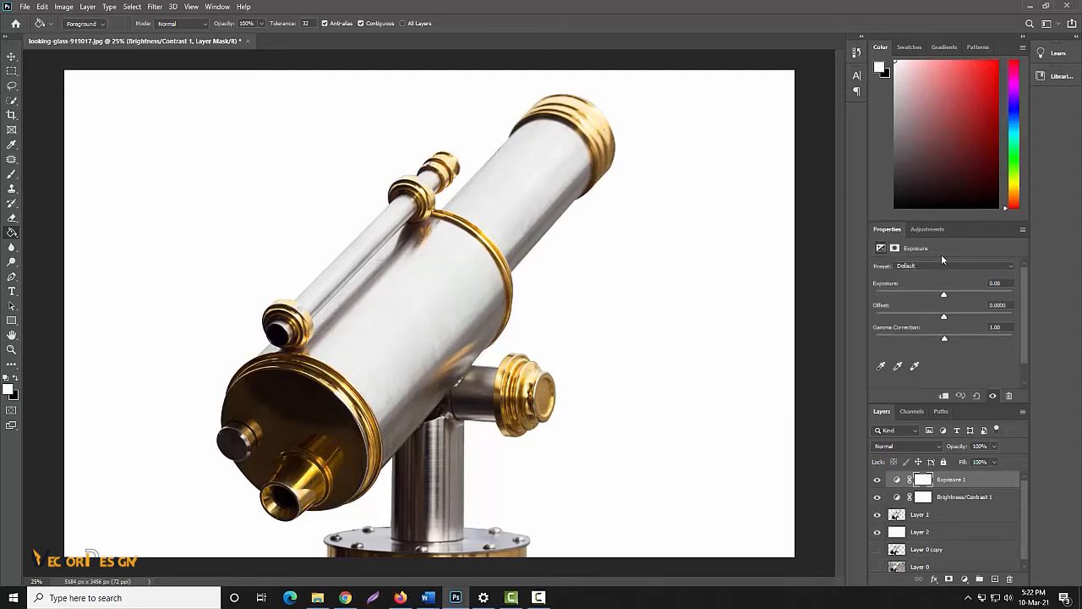
pyautogui.moveTo(944, 296); pyautogui.dragTo(946, 318)
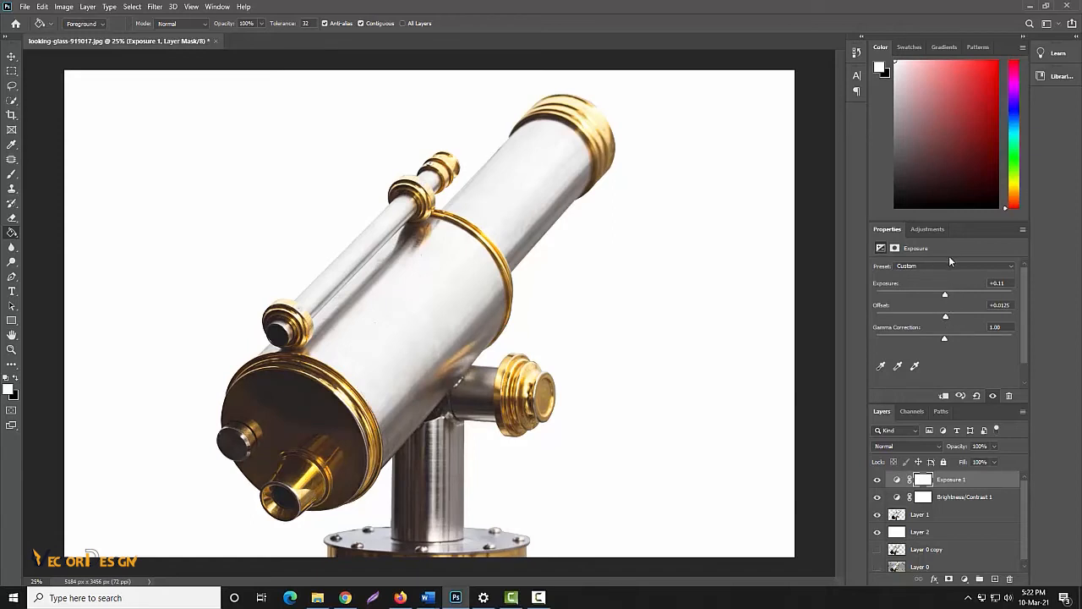
# Add a Levels adjustment layer and fine-tune its RGB highlight and midtone input levels slightly.
pyautogui.click(930, 229)
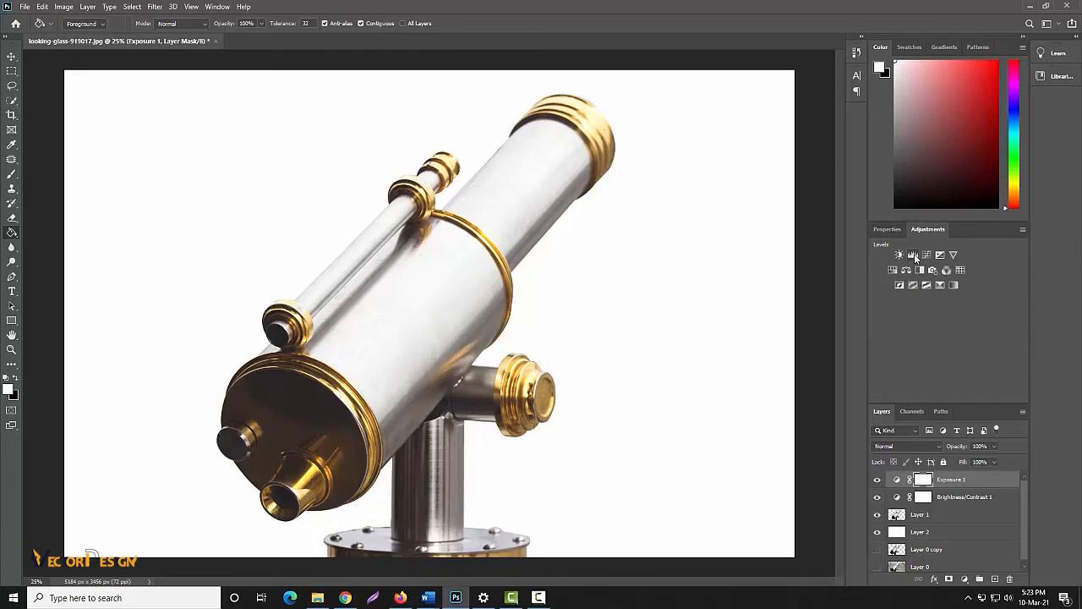
pyautogui.click(913, 253)
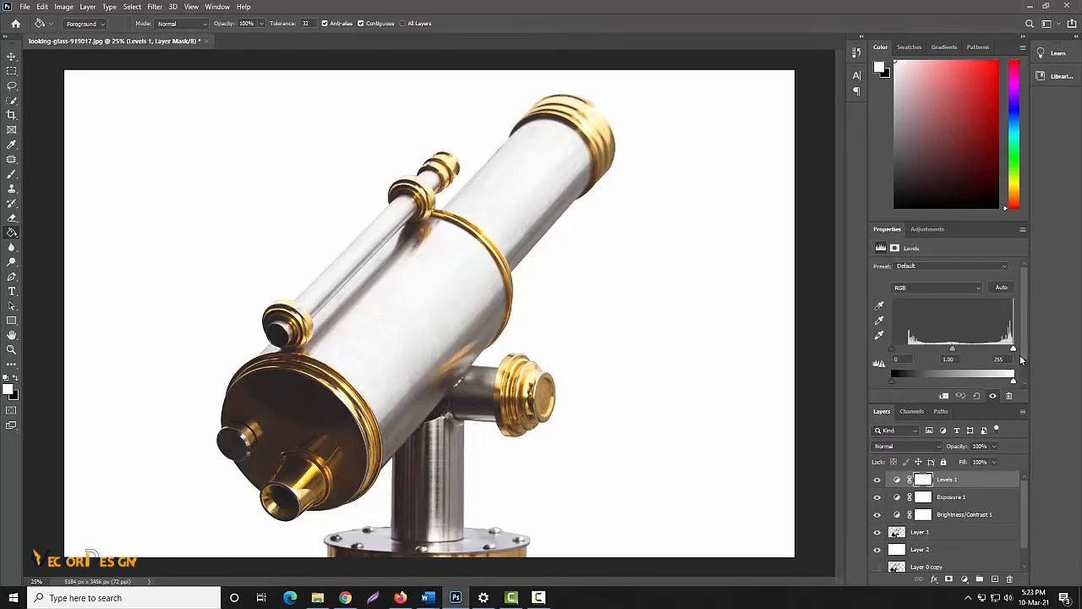
pyautogui.moveTo(1014, 348)
pyautogui.mouseDown()
pyautogui.moveTo(1005, 347)
pyautogui.moveTo(1017, 347)
pyautogui.mouseUp()
pyautogui.moveTo(952, 348)
pyautogui.mouseDown()
pyautogui.moveTo(962, 349)
pyautogui.moveTo(951, 349)
pyautogui.mouseUp()
# Add a Curves adjustment layer and pull the RGB curve slightly downward at an upper and a lower point.
pyautogui.click(928, 228)
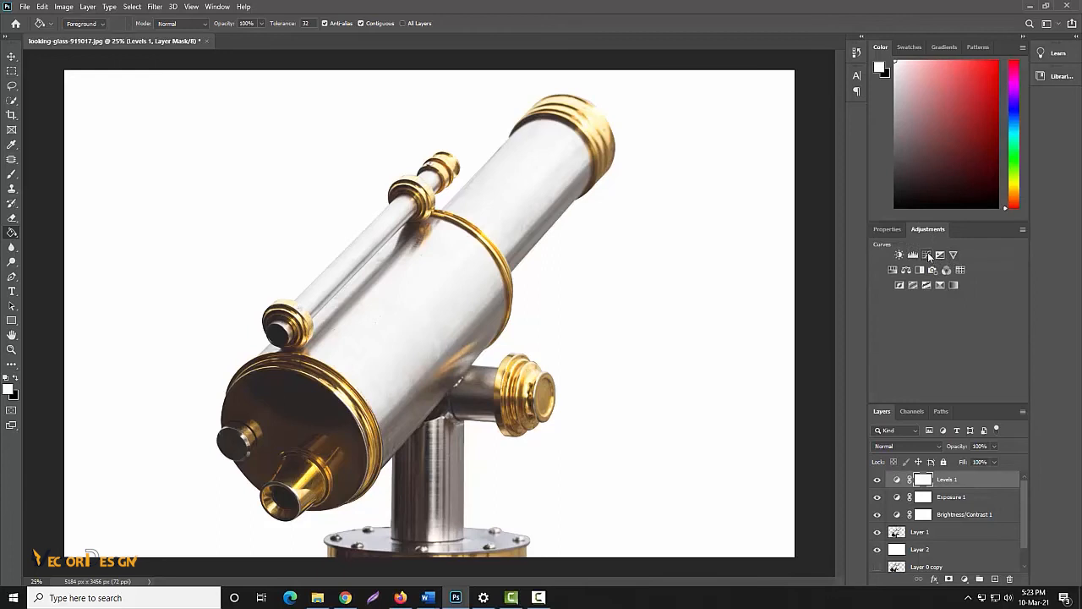
pyautogui.click(928, 255)
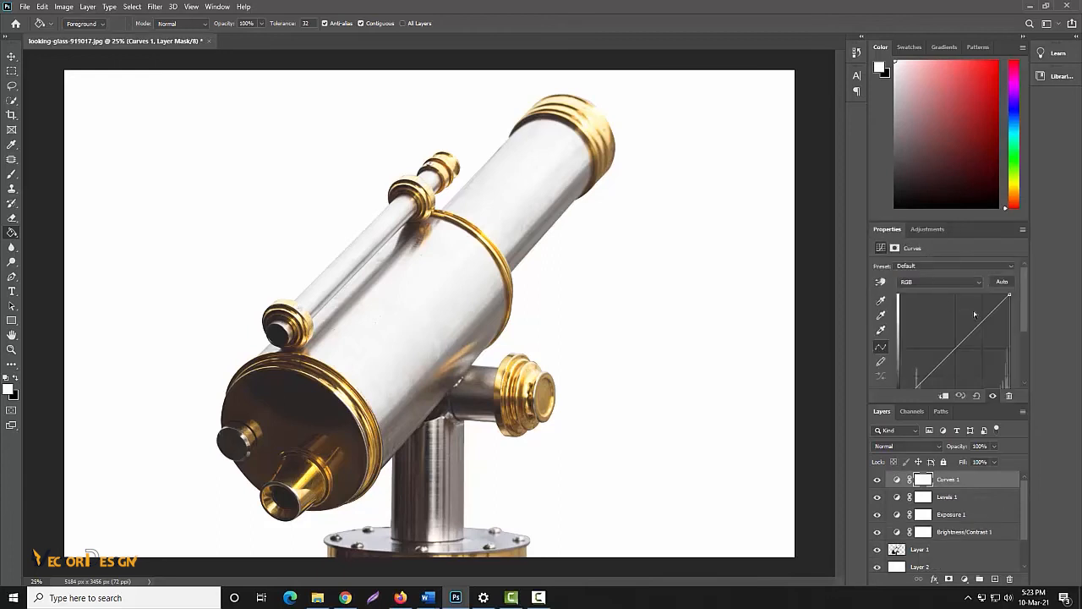
pyautogui.moveTo(983, 319); pyautogui.dragTo(988, 324)
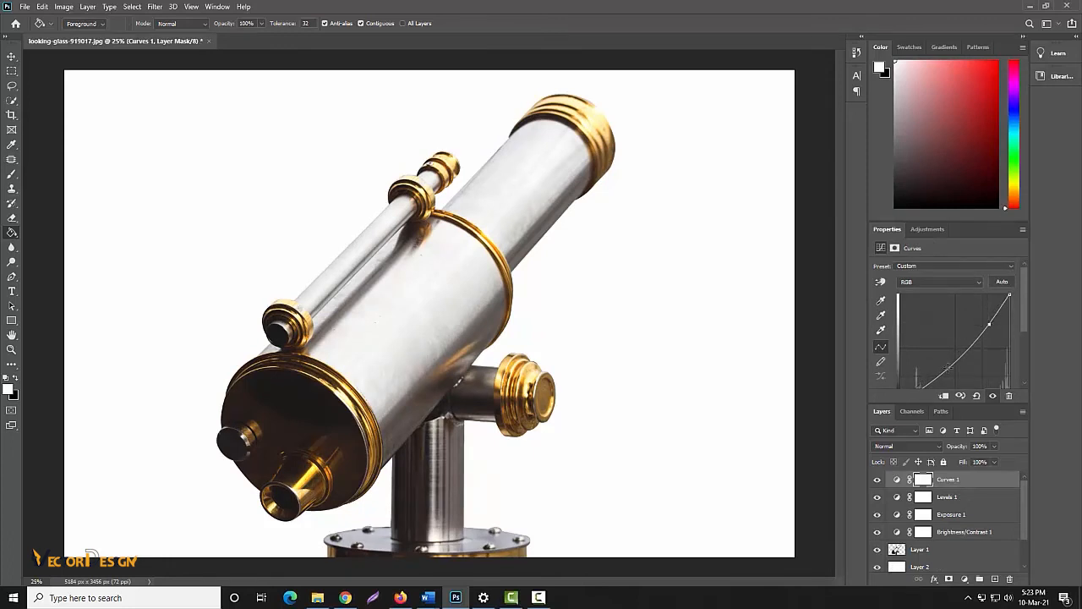
pyautogui.moveTo(946, 364); pyautogui.dragTo(949, 368)
# Hide the four adjustment layers, toggling Curves, Levels and Exposure individually to compare their effects.
pyautogui.moveTo(878, 485); pyautogui.dragTo(878, 533)
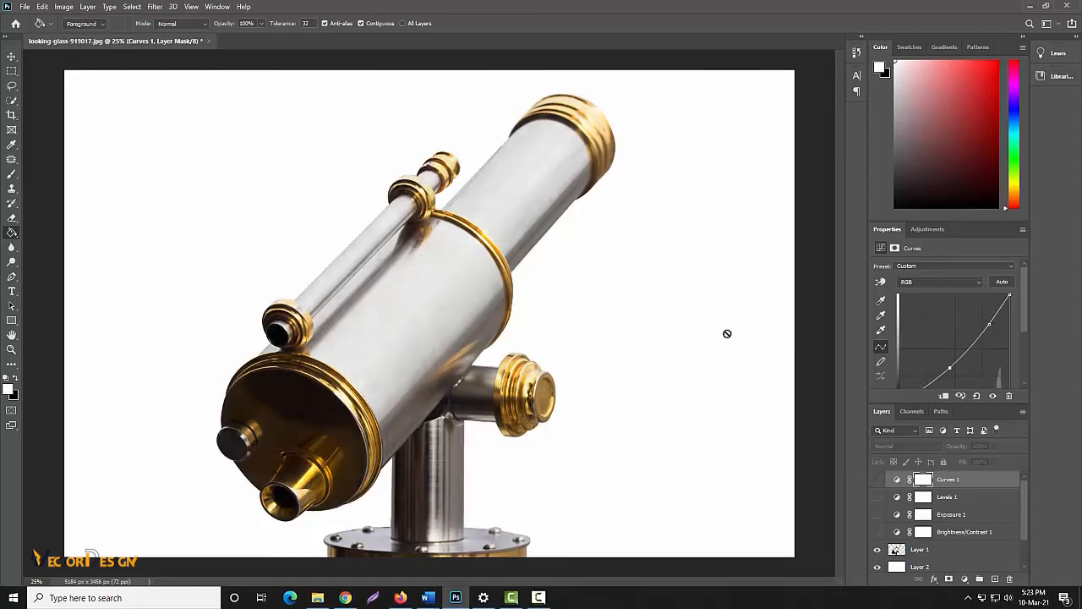
pyautogui.click(878, 481)
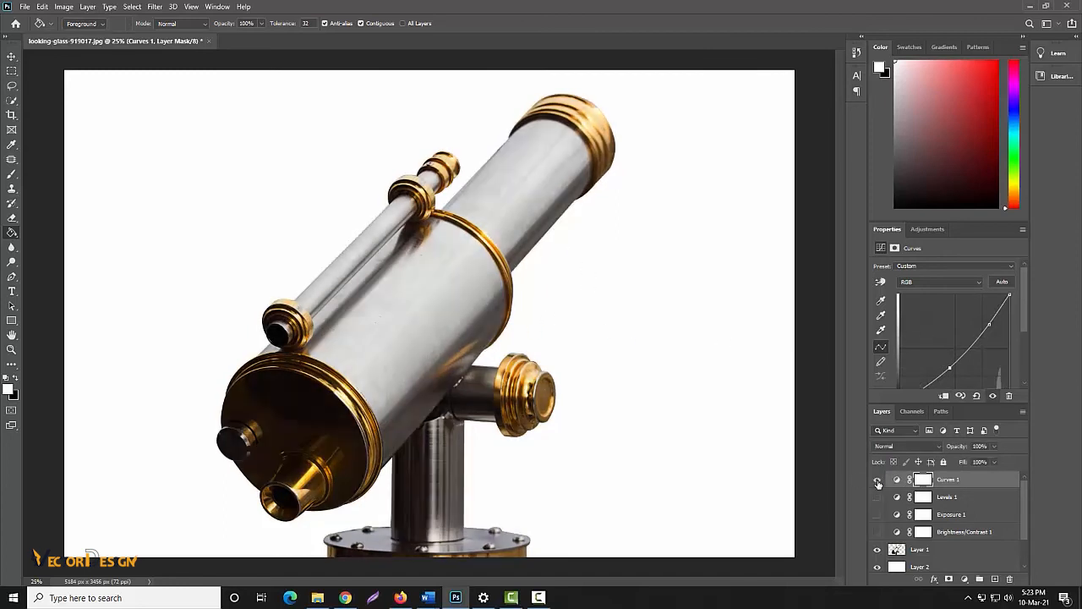
pyautogui.click(877, 481)
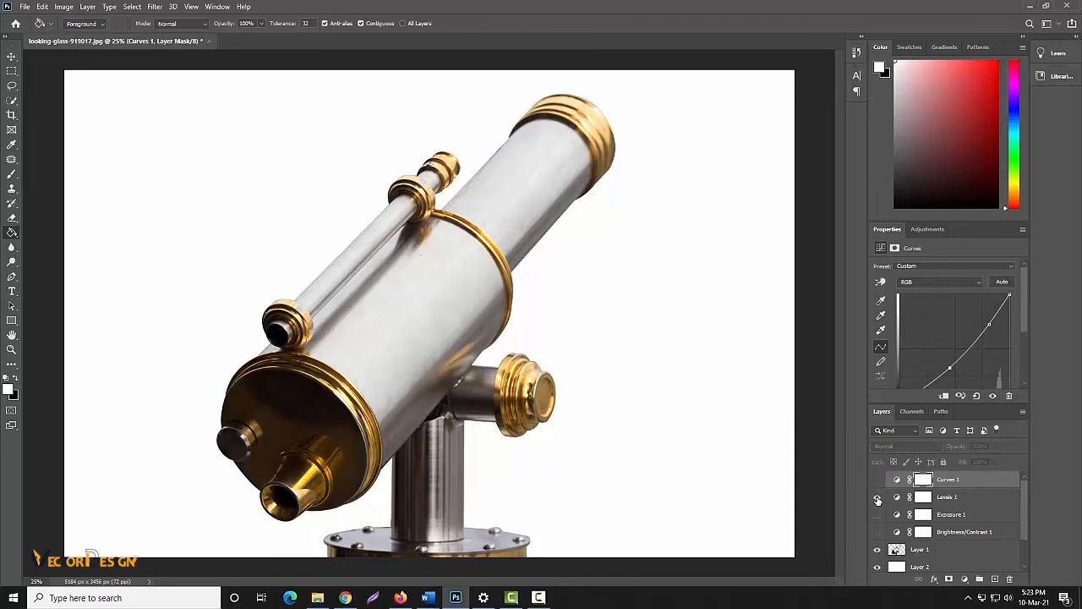
pyautogui.click(878, 498)
pyautogui.click(877, 515)
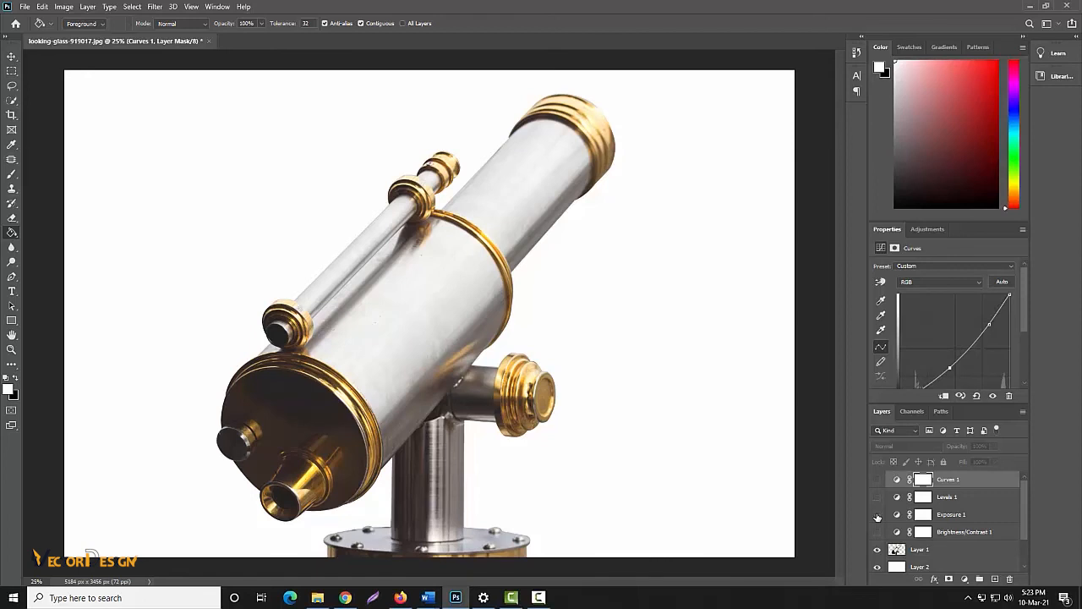
pyautogui.click(878, 516)
pyautogui.click(877, 515)
pyautogui.click(878, 515)
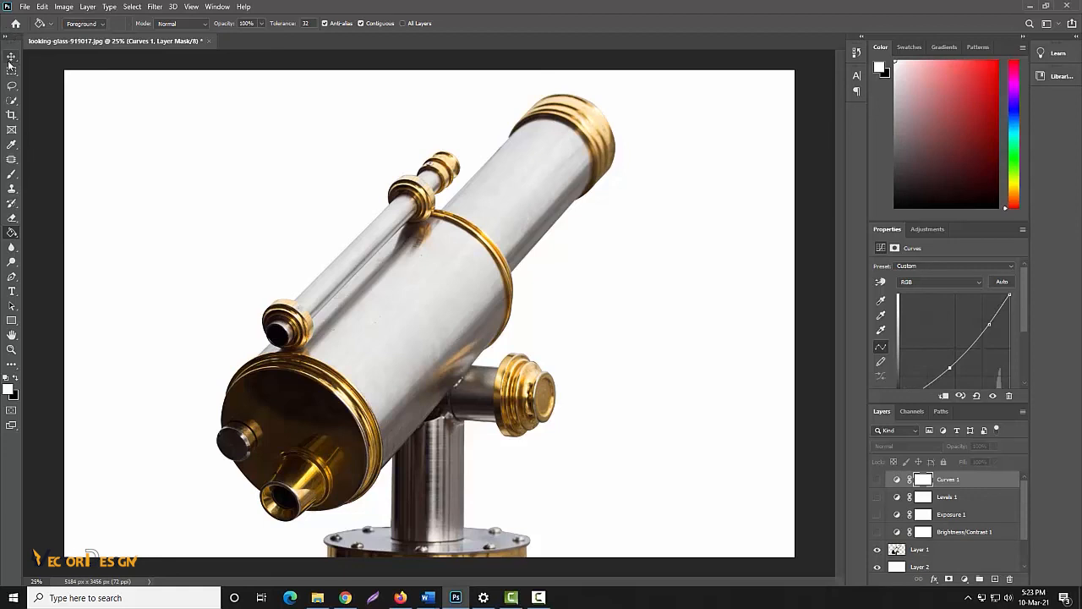
# Crop the canvas in from its left and right sides around the telescope to about 3336 × 3456 px.
pyautogui.click(12, 115)
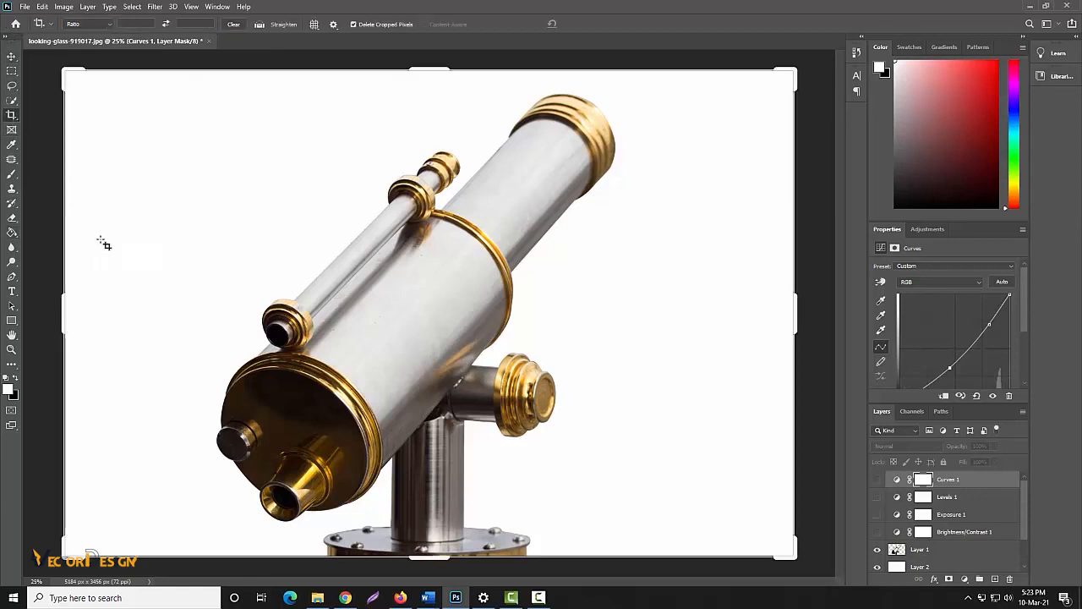
pyautogui.moveTo(62, 319); pyautogui.dragTo(123, 309)
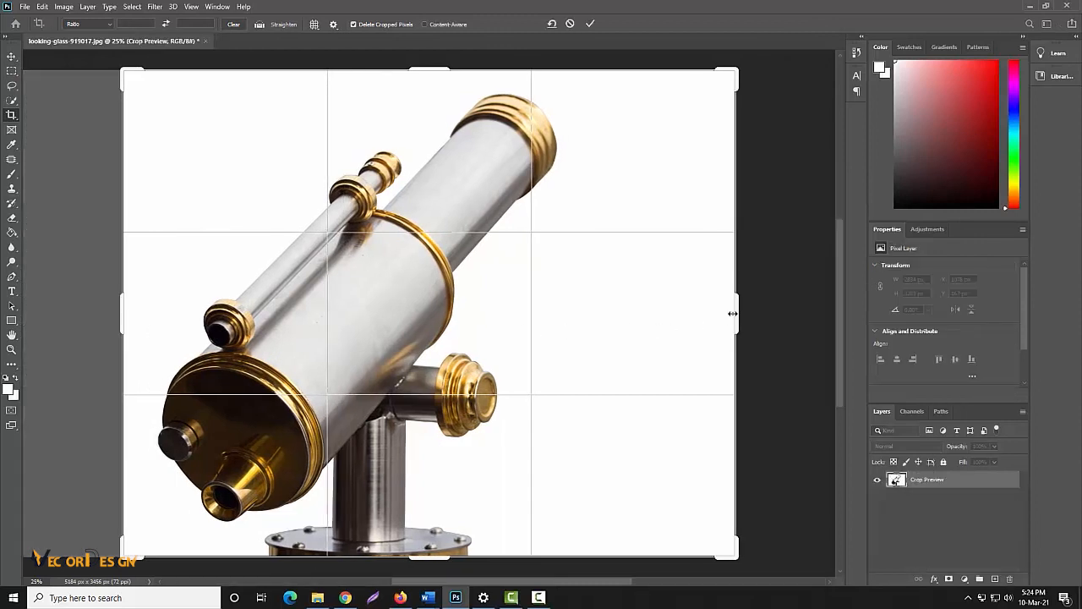
pyautogui.moveTo(734, 313); pyautogui.dragTo(665, 308)
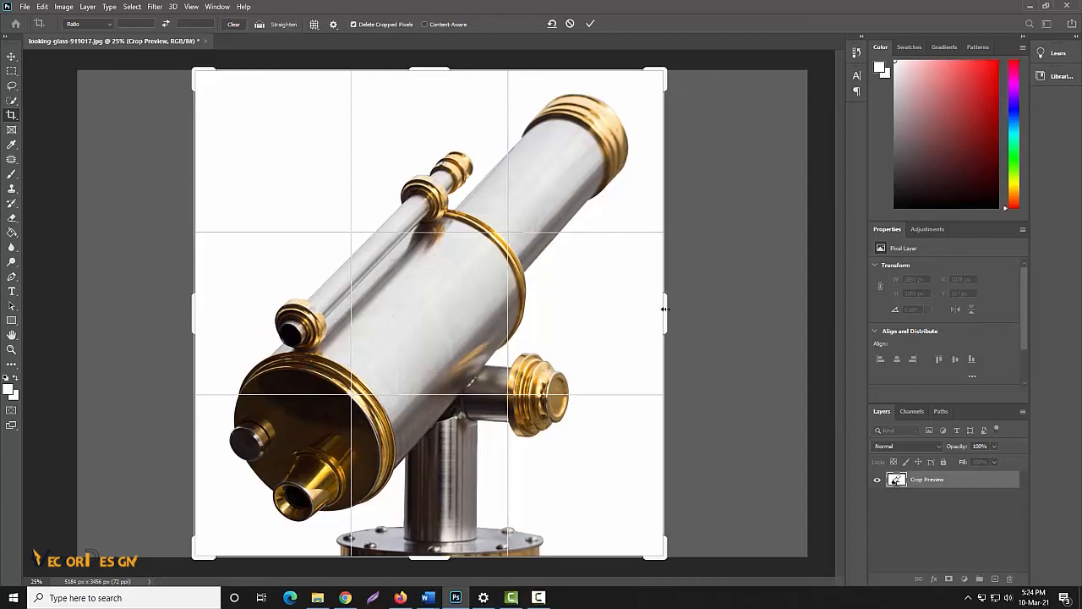
pyautogui.click(590, 24)
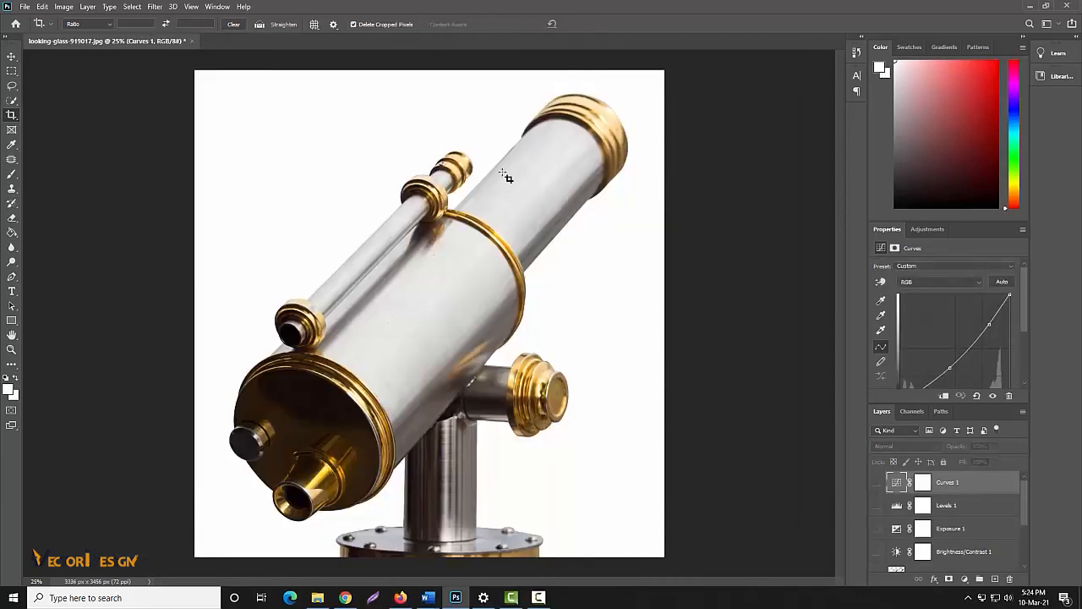